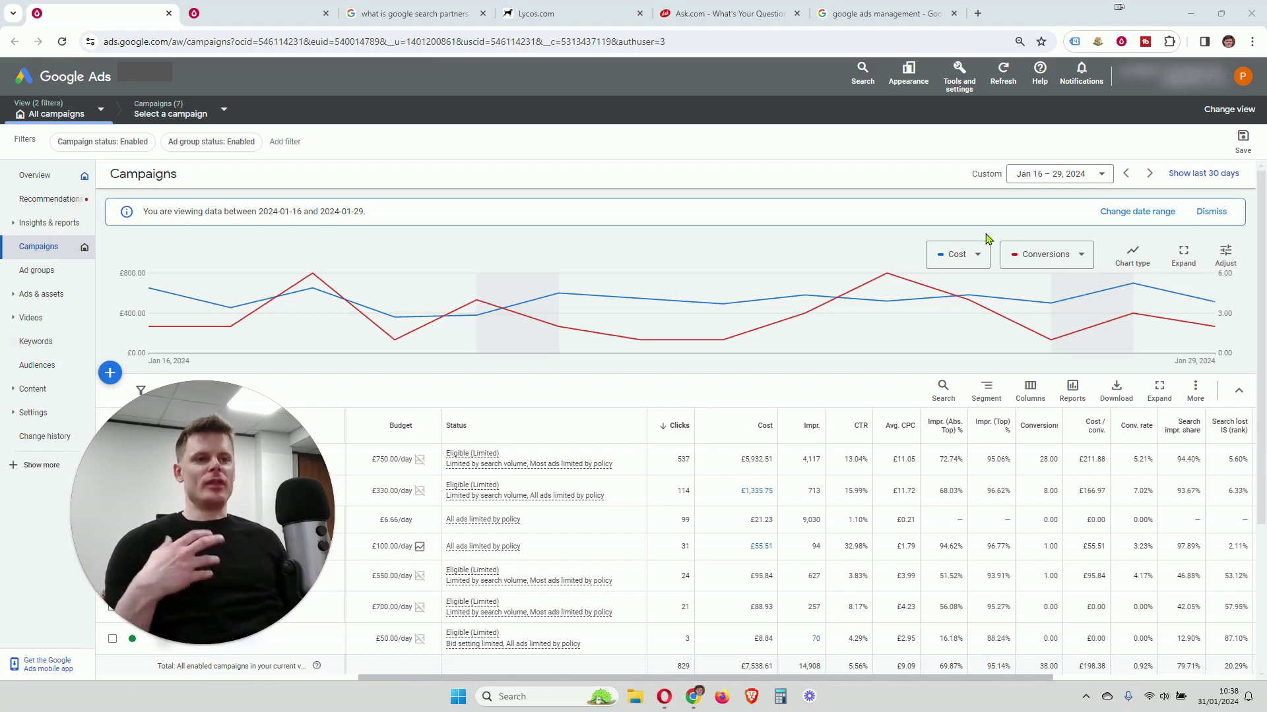
- Review the Google results on search partners and Google Ads management, plus the Lycos and Ask.com pages as partner site examples
click(429, 12)
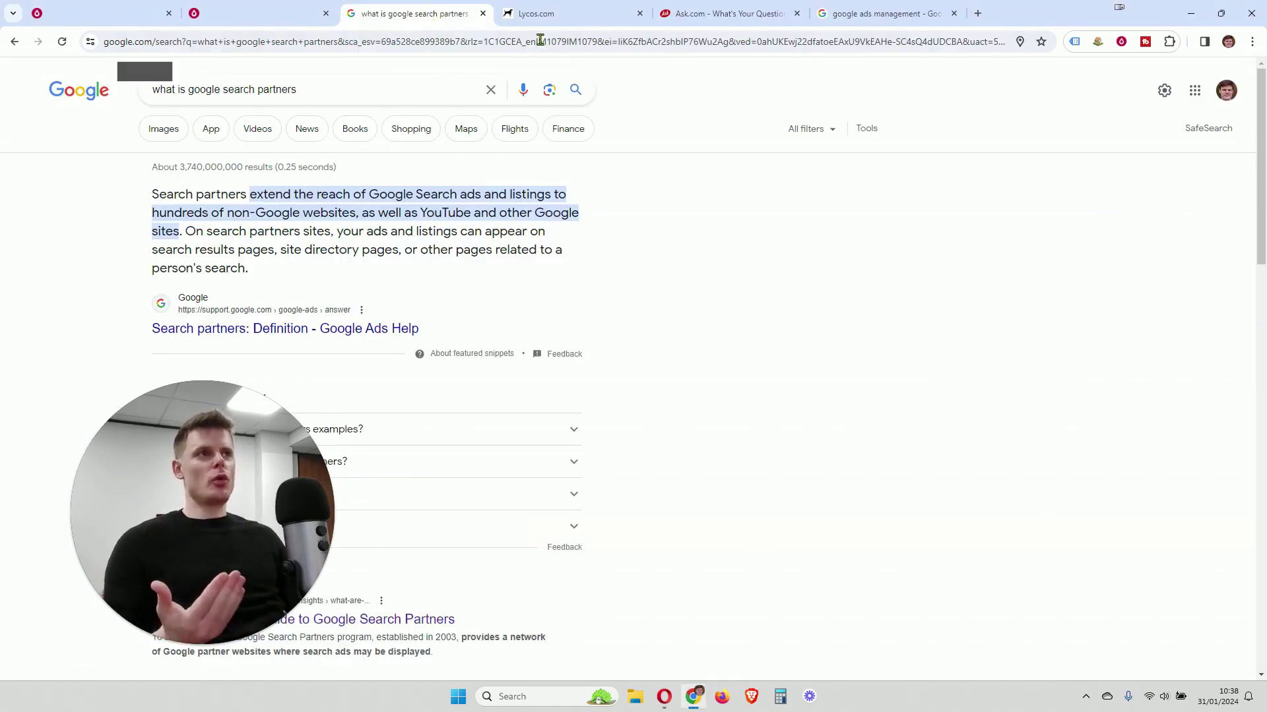
click(858, 12)
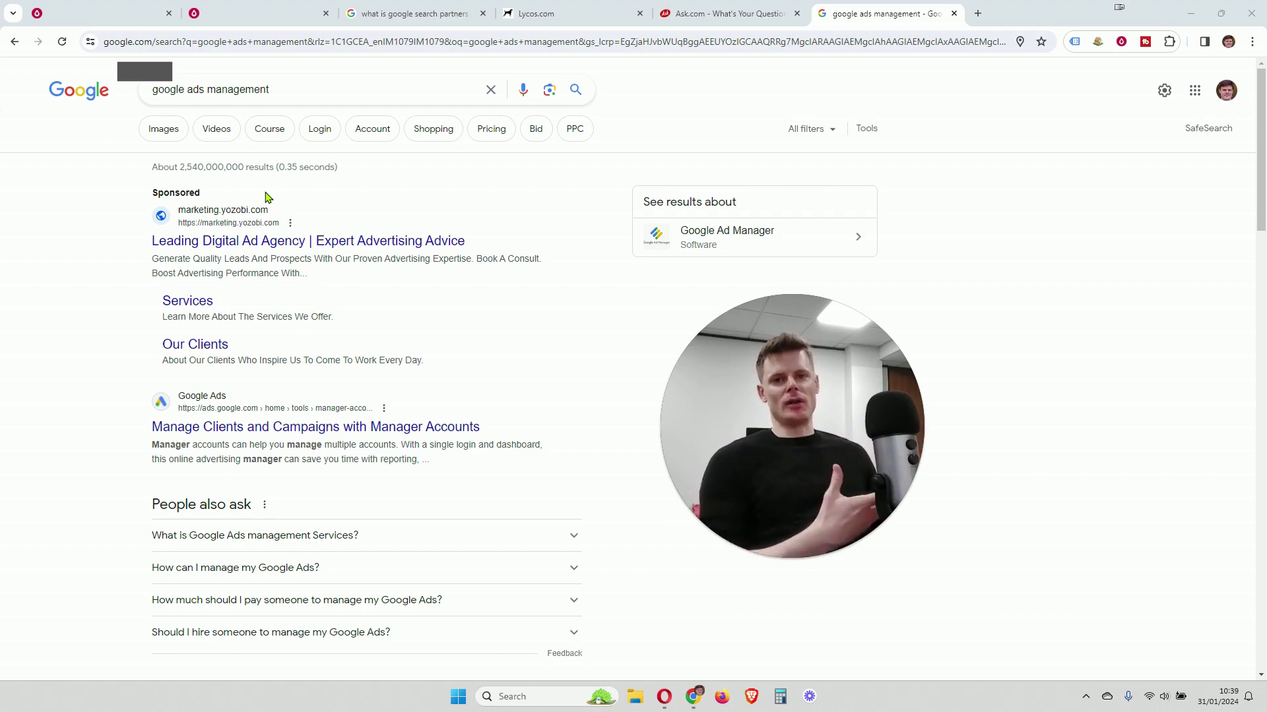
click(412, 13)
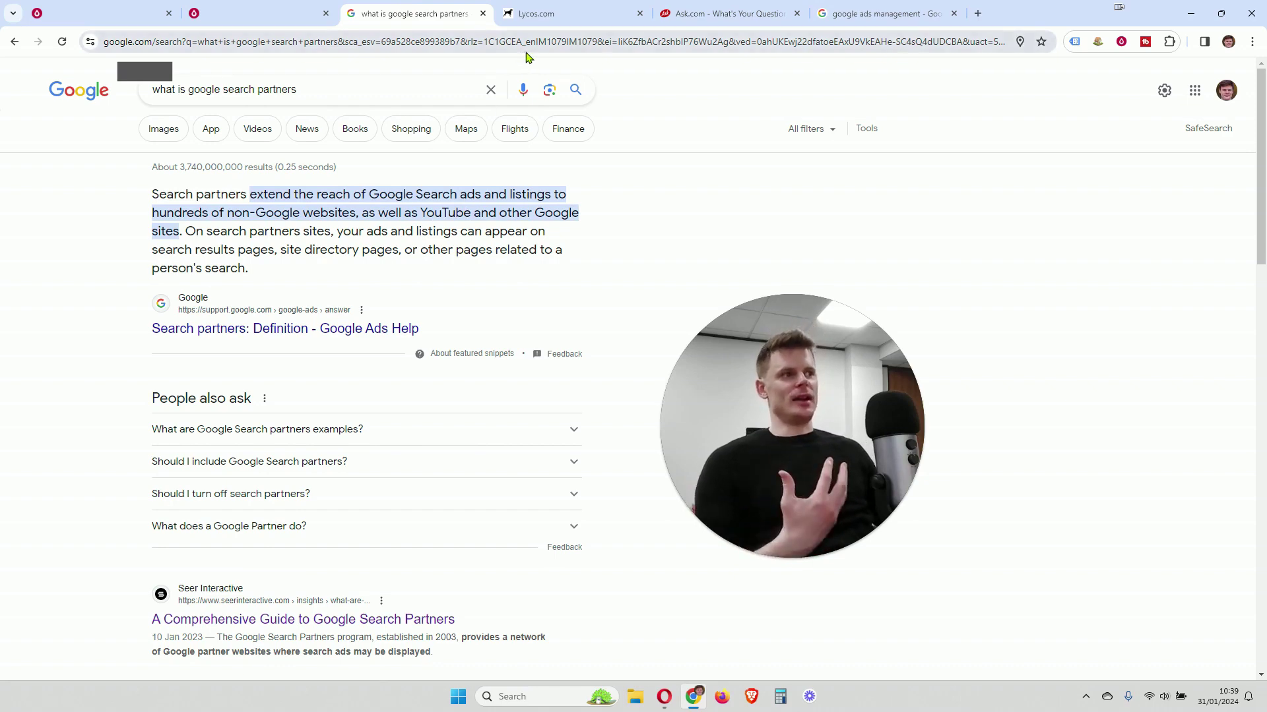
click(575, 26)
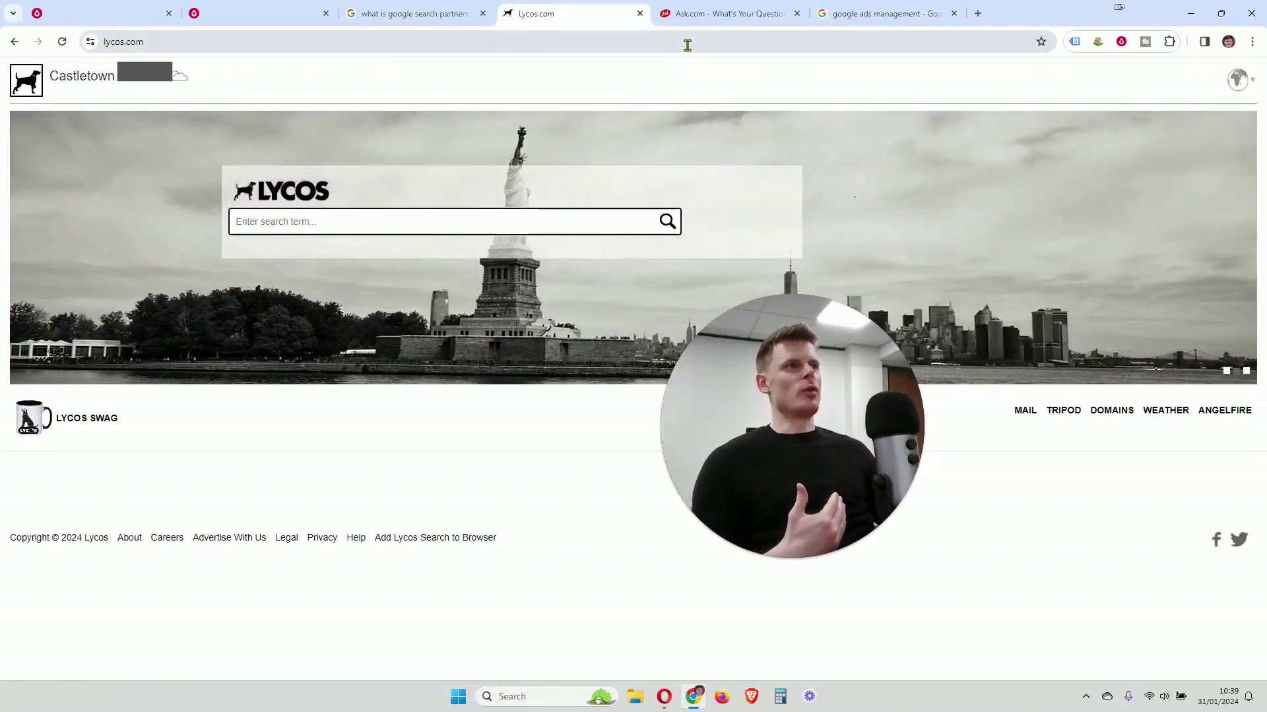
click(717, 25)
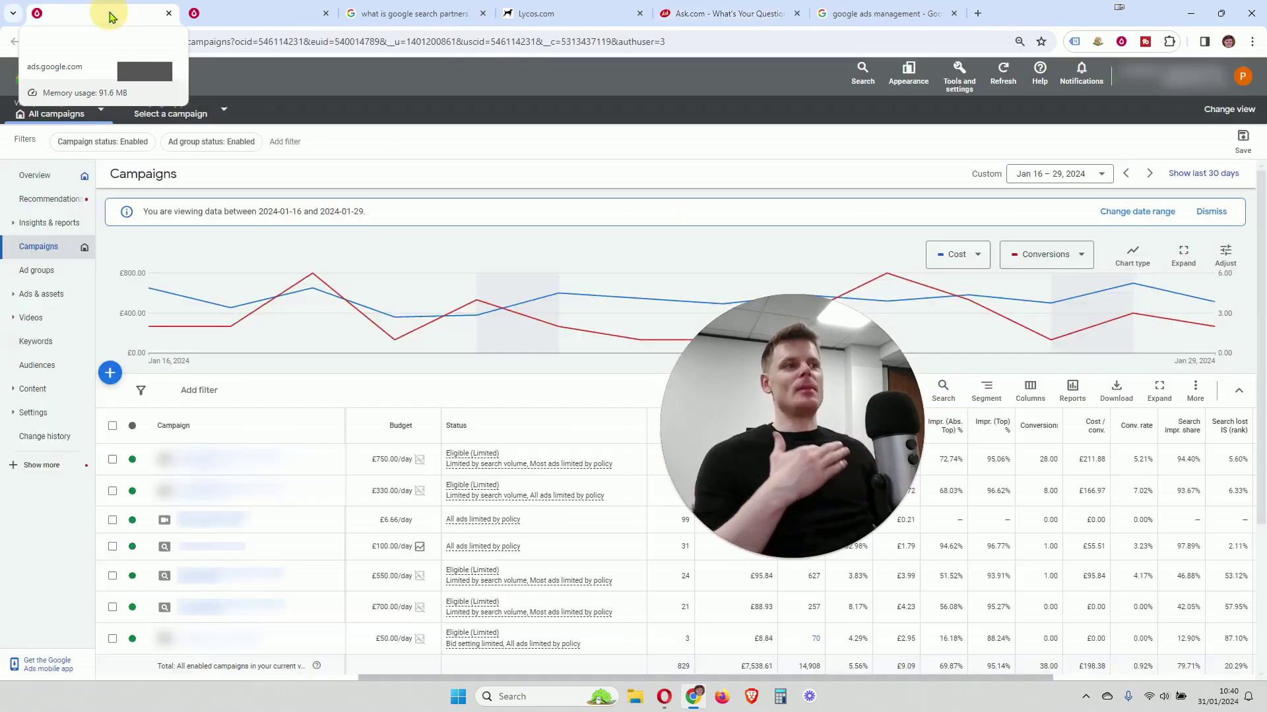
- Return to the first Google Ads account and segment its campaigns table by Network (with search partners)
click(111, 16)
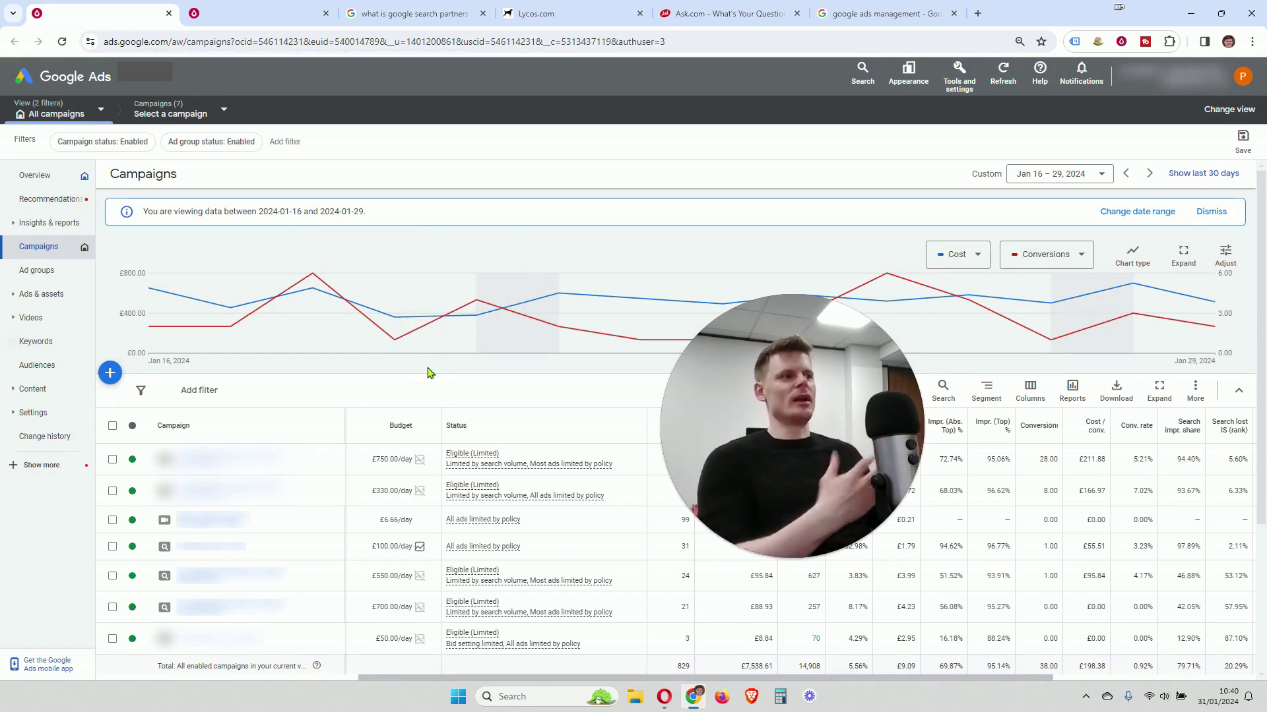
drag(760, 432, 386, 232)
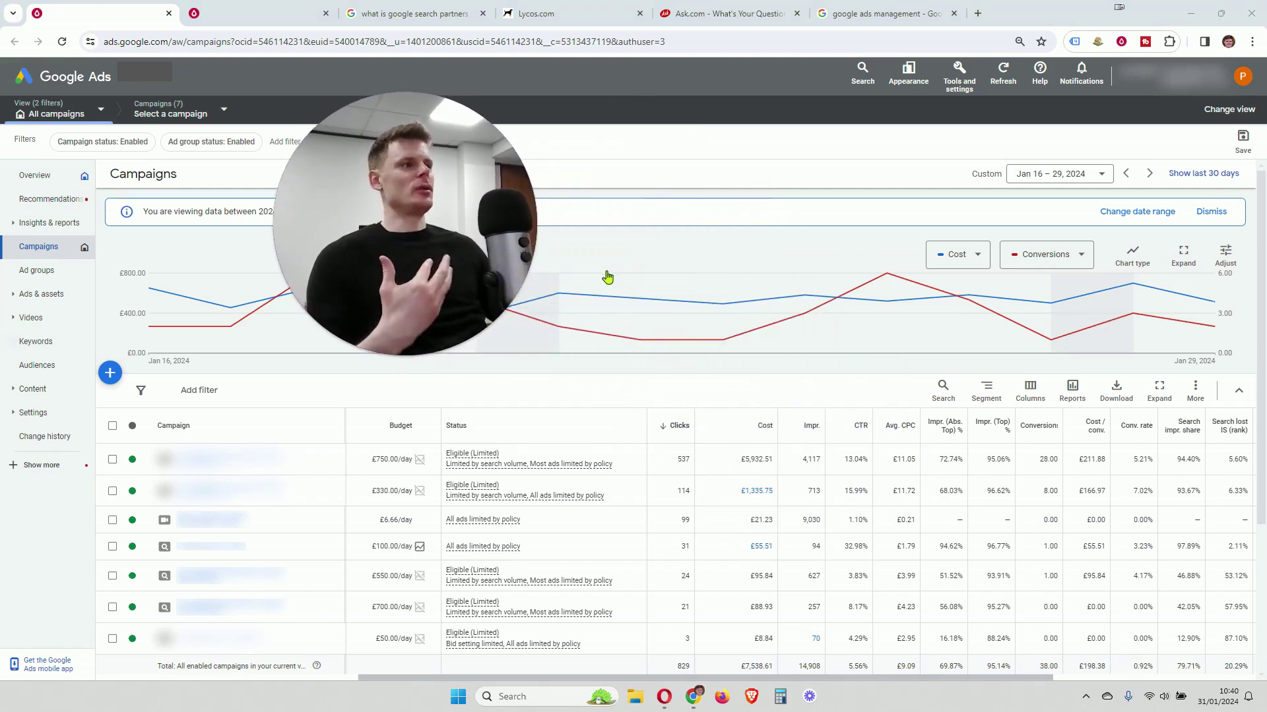
click(991, 401)
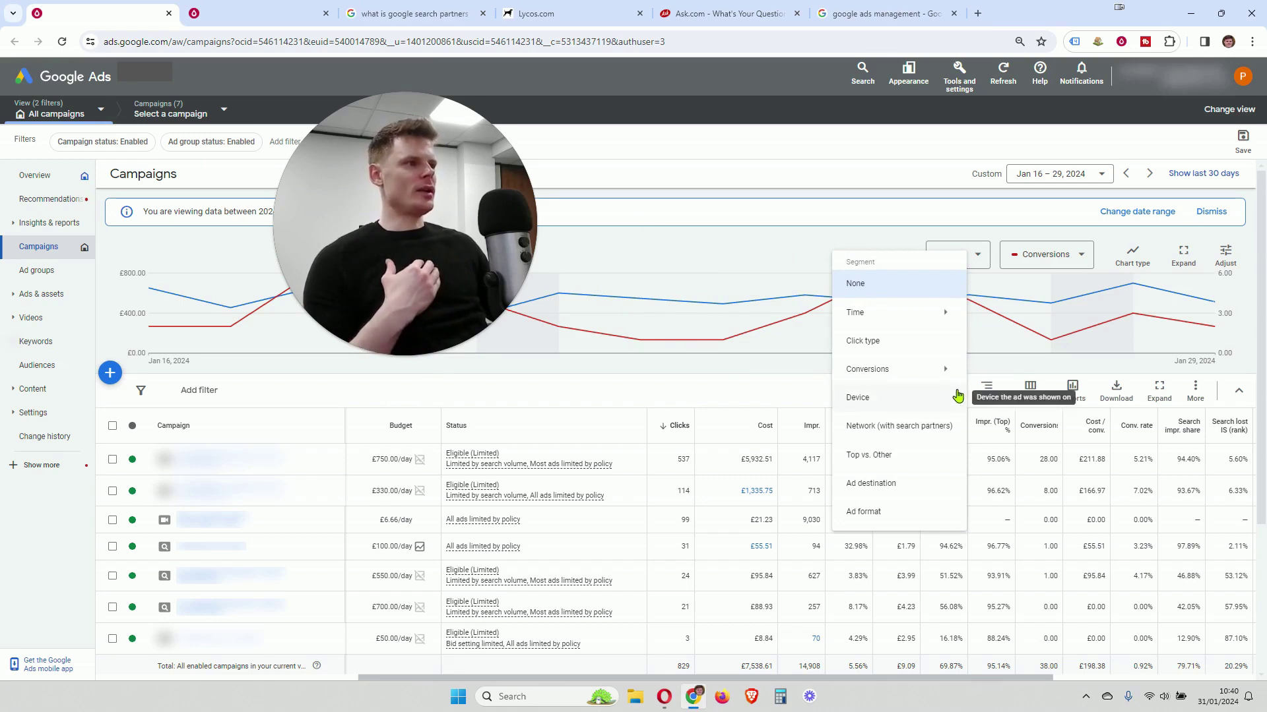
click(895, 440)
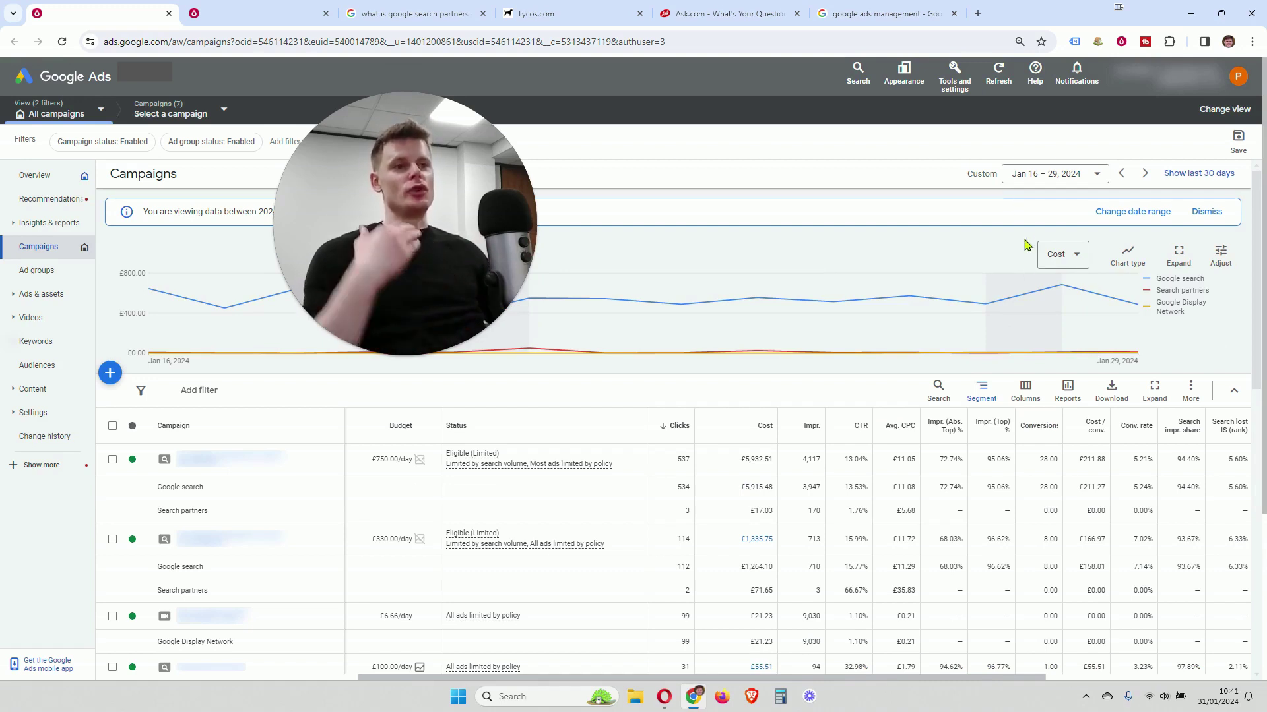
- Examine the Total: Account network breakdown, comparing Google search with Search partners on clicks, average CPC and cost per conversion
mouse_move(1023, 308)
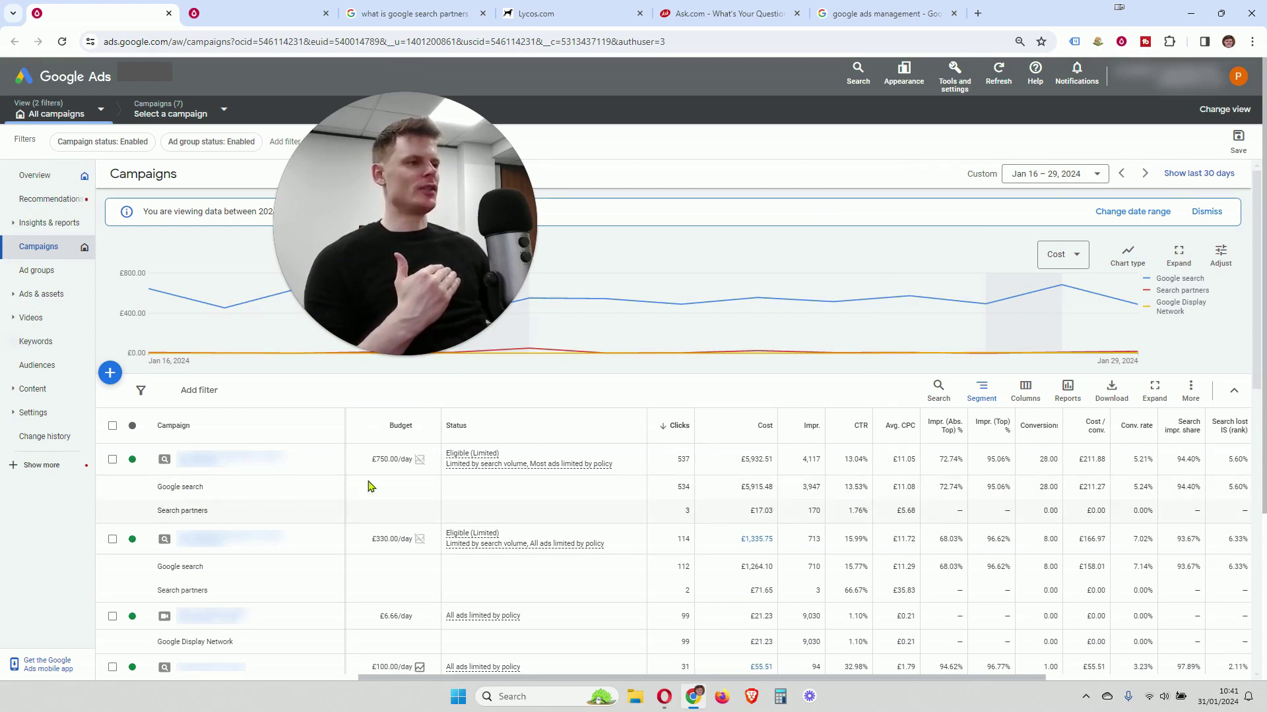
scroll(574, 455, down, 15)
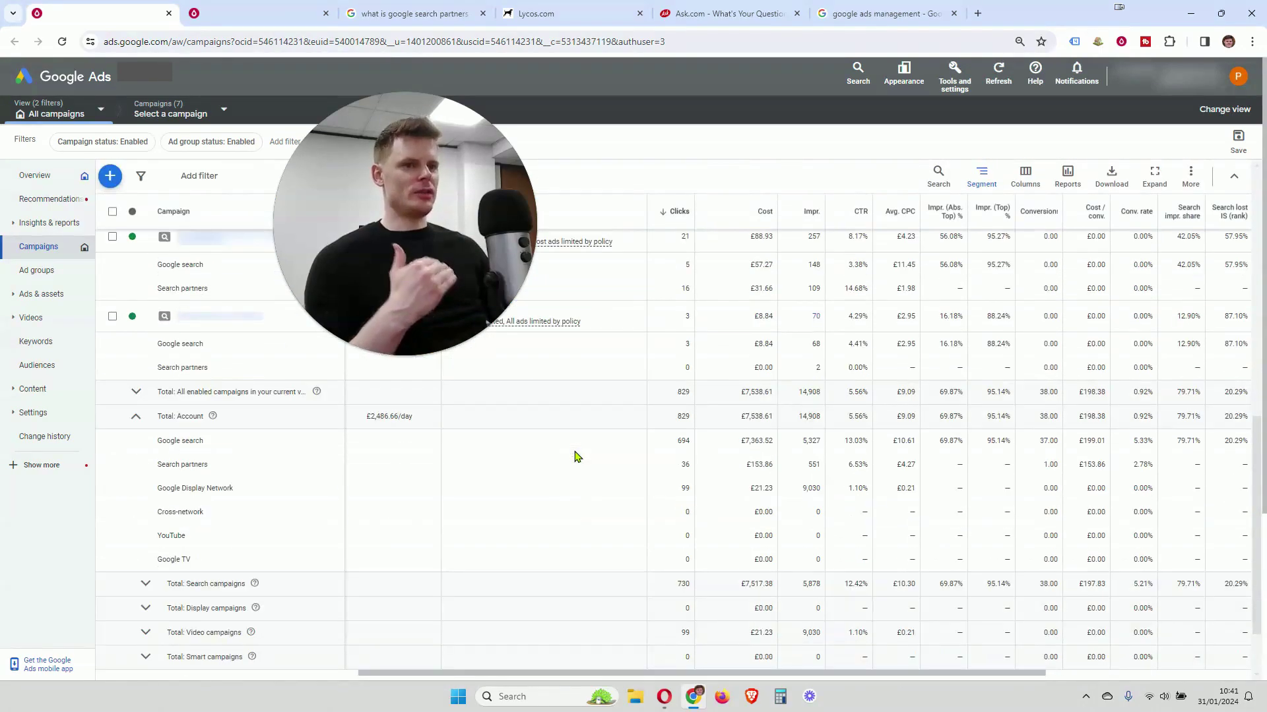
click(136, 416)
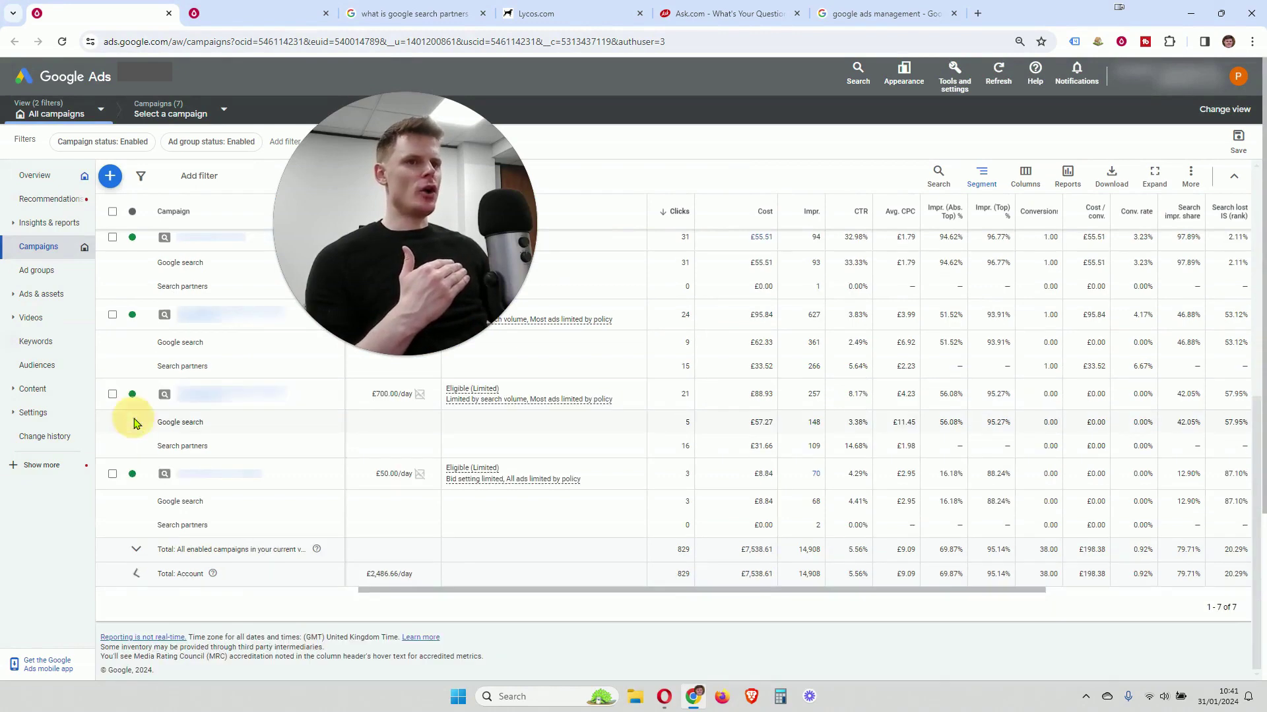
click(136, 575)
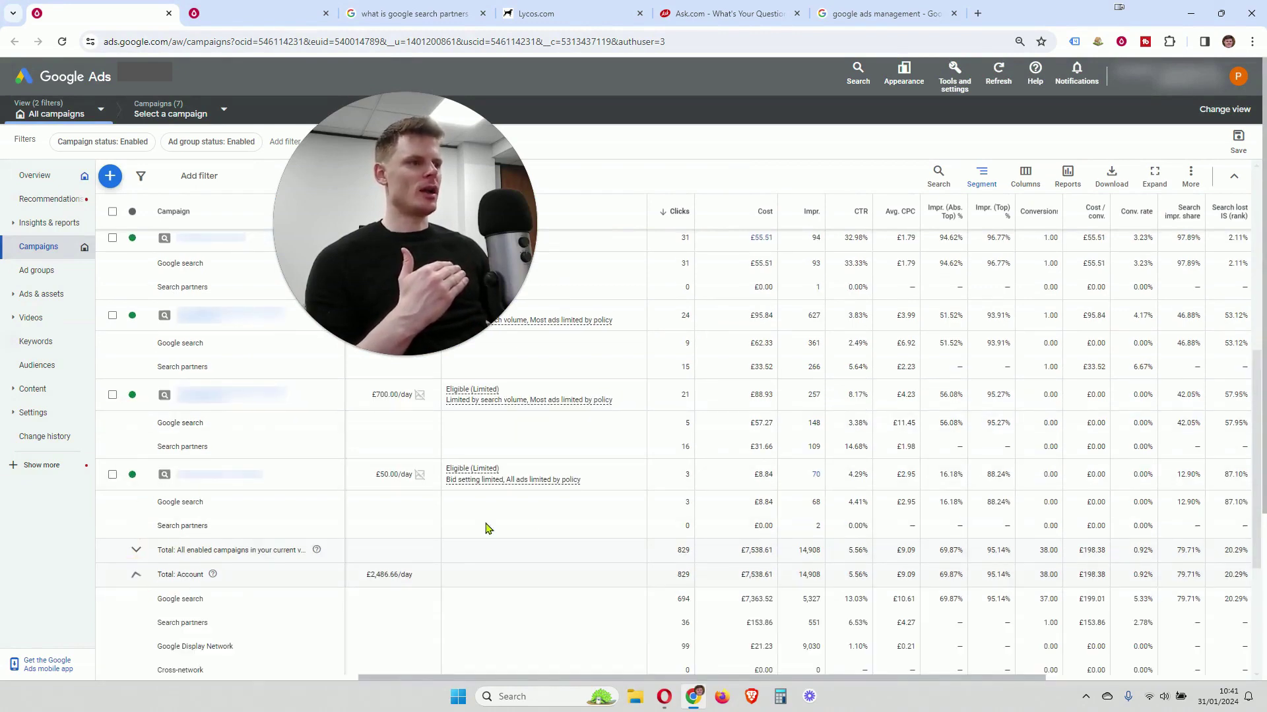
scroll(568, 512, down, 2)
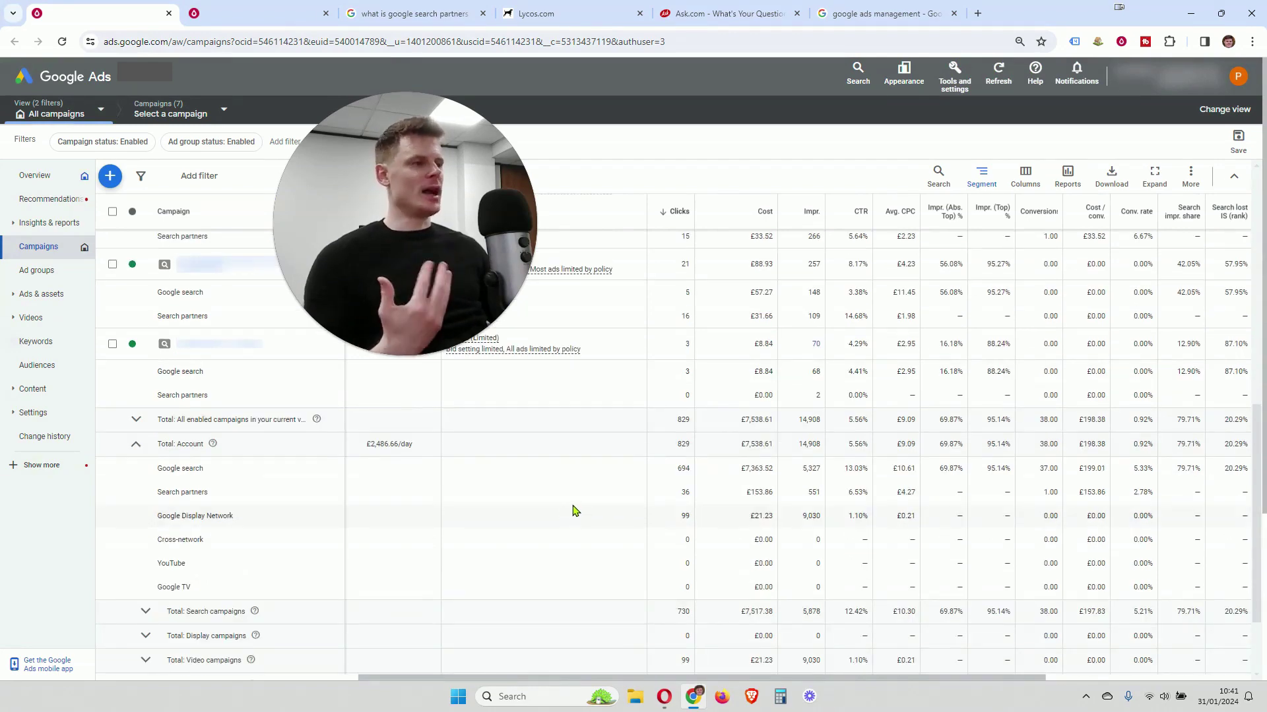
double_click(685, 468)
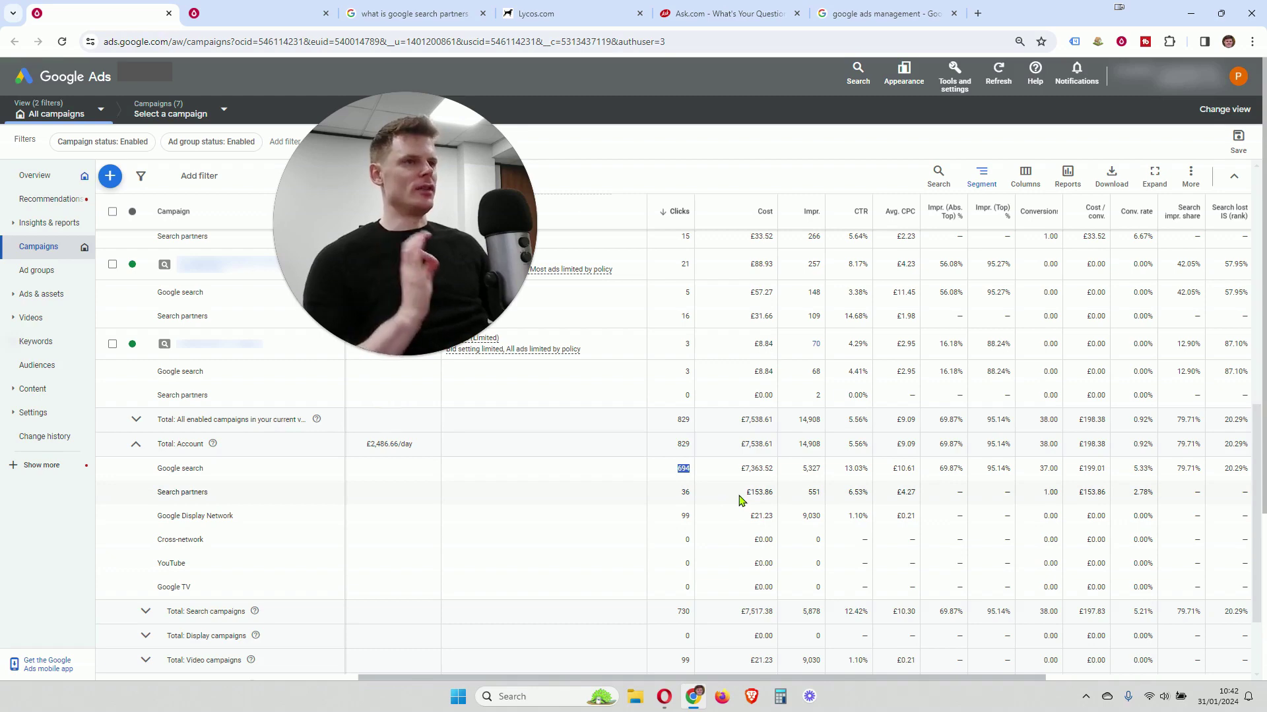
drag(849, 684, 889, 679)
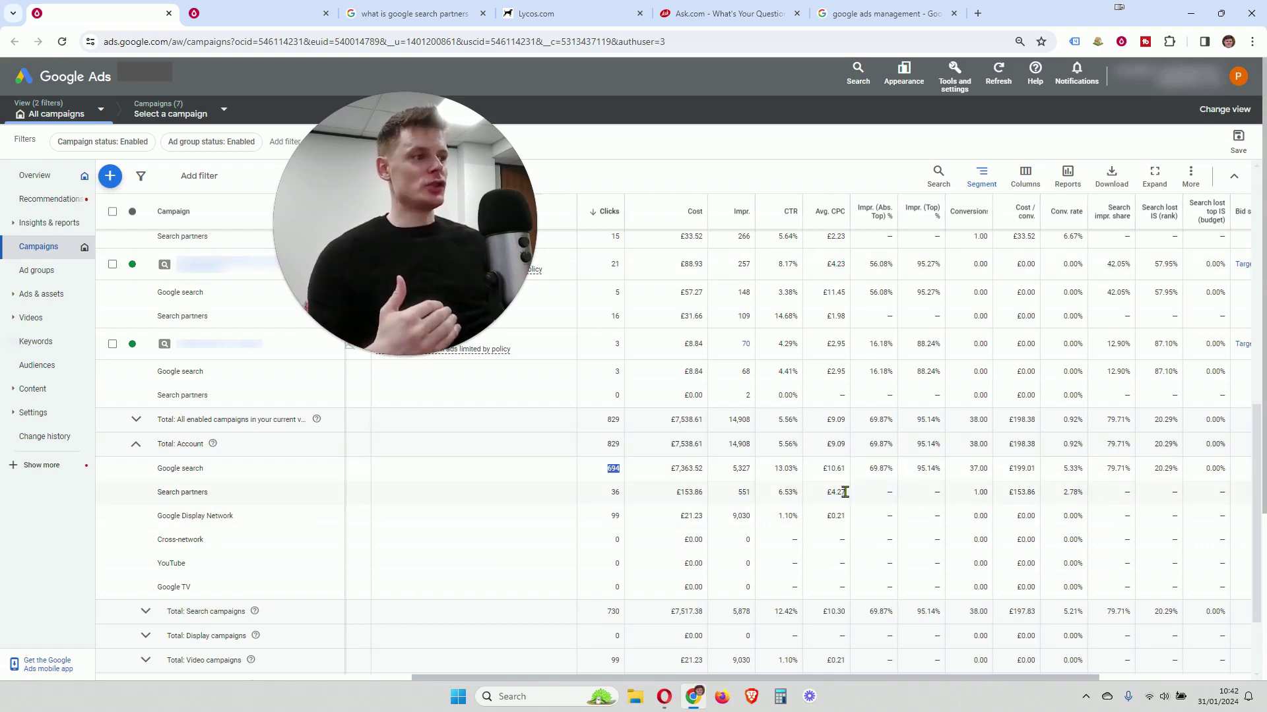
drag(849, 499, 825, 497)
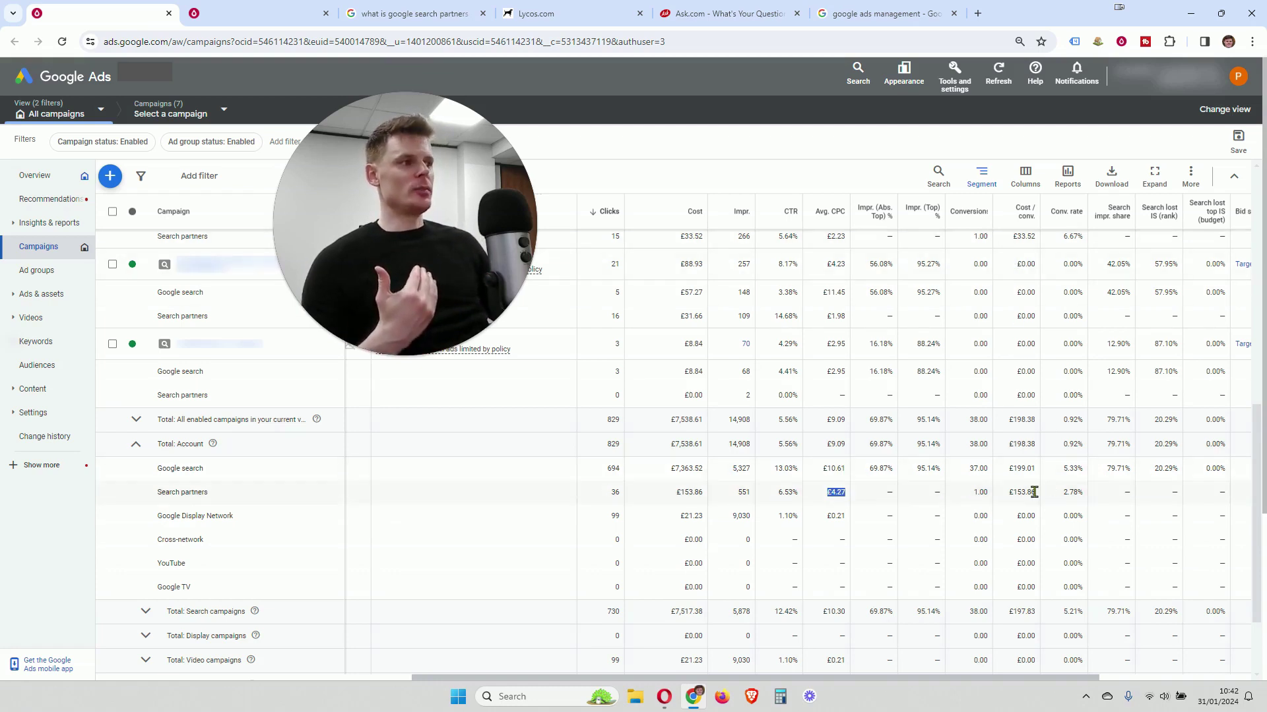
drag(1038, 492, 1013, 493)
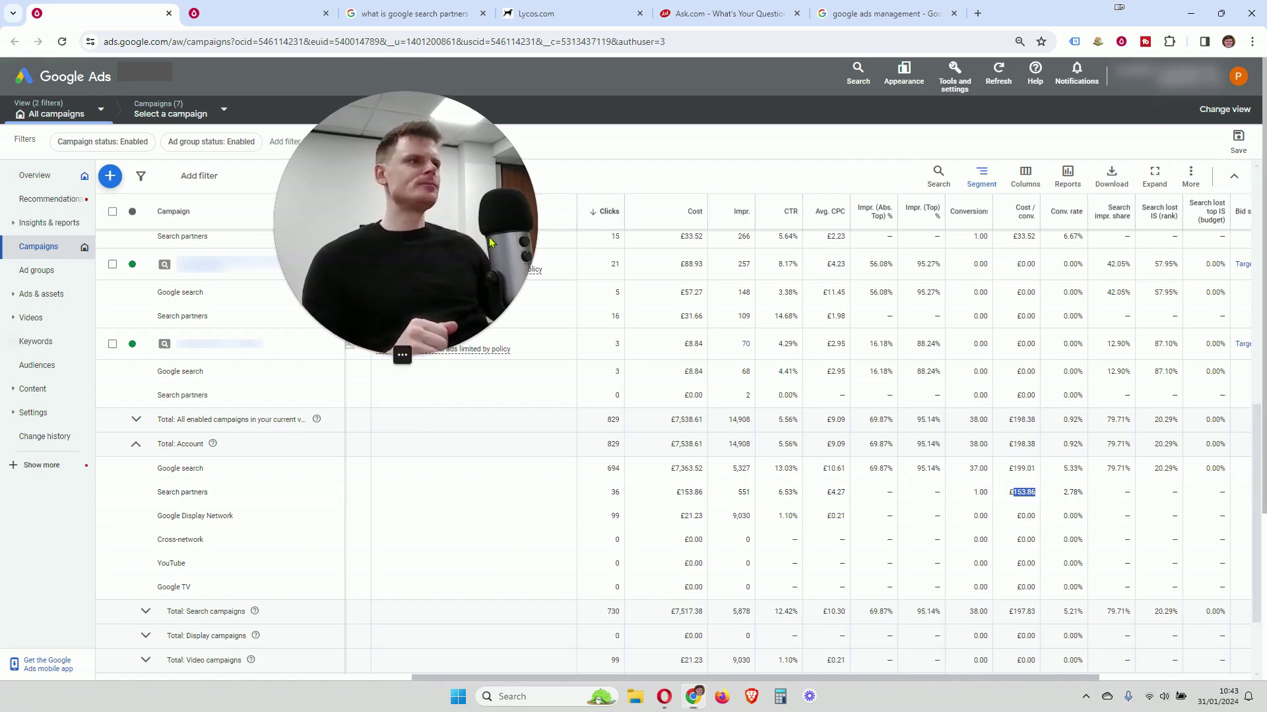
- Switch to the second Google Ads account and segment its campaigns by Network (with search partners)
click(262, 18)
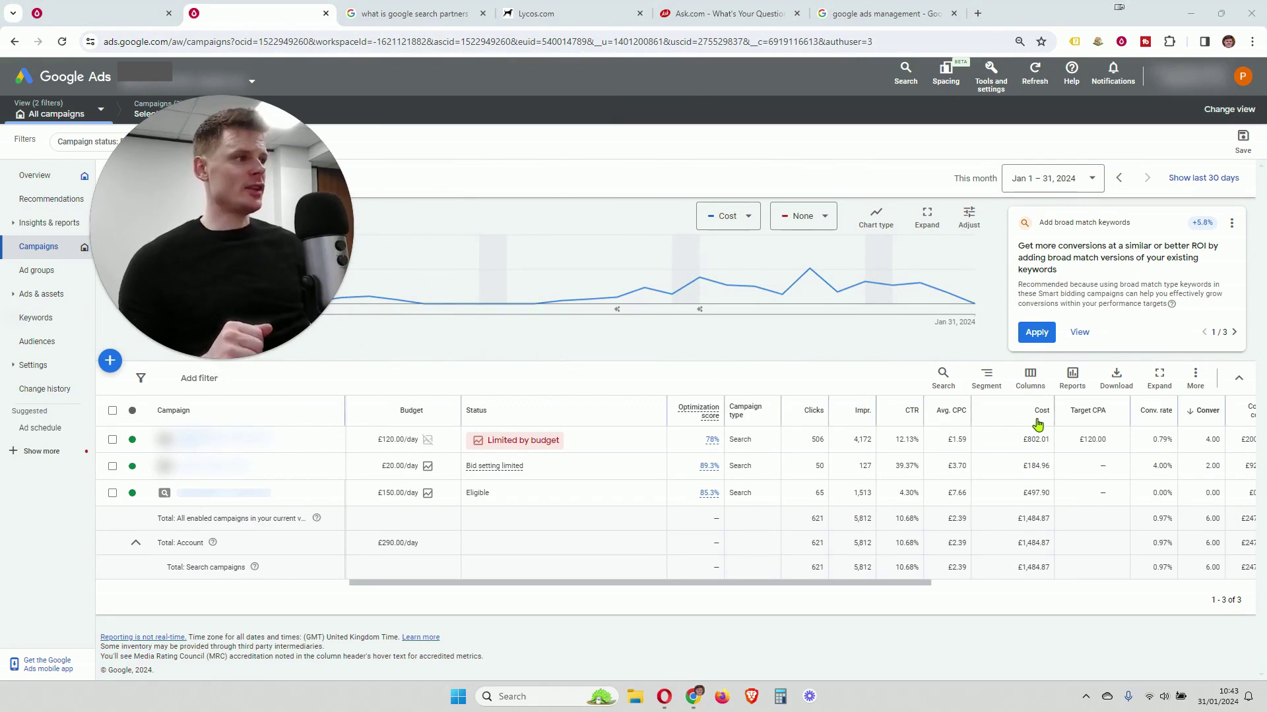
click(988, 384)
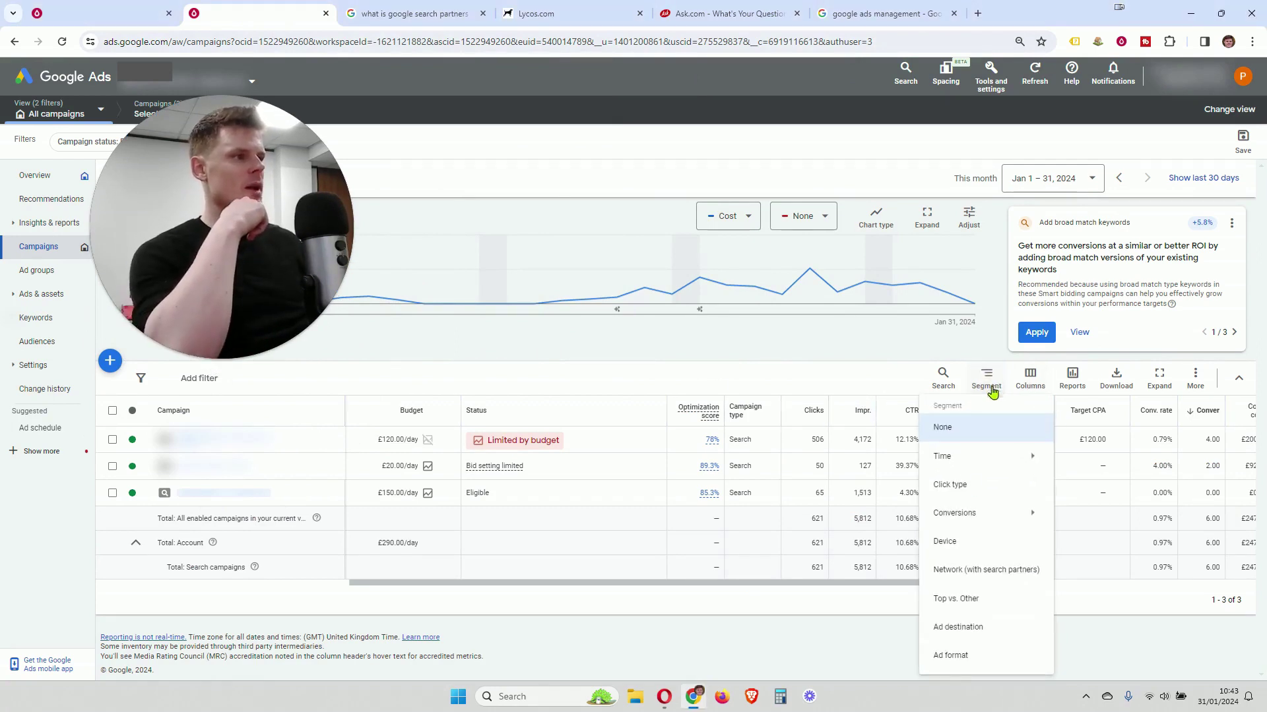
click(990, 571)
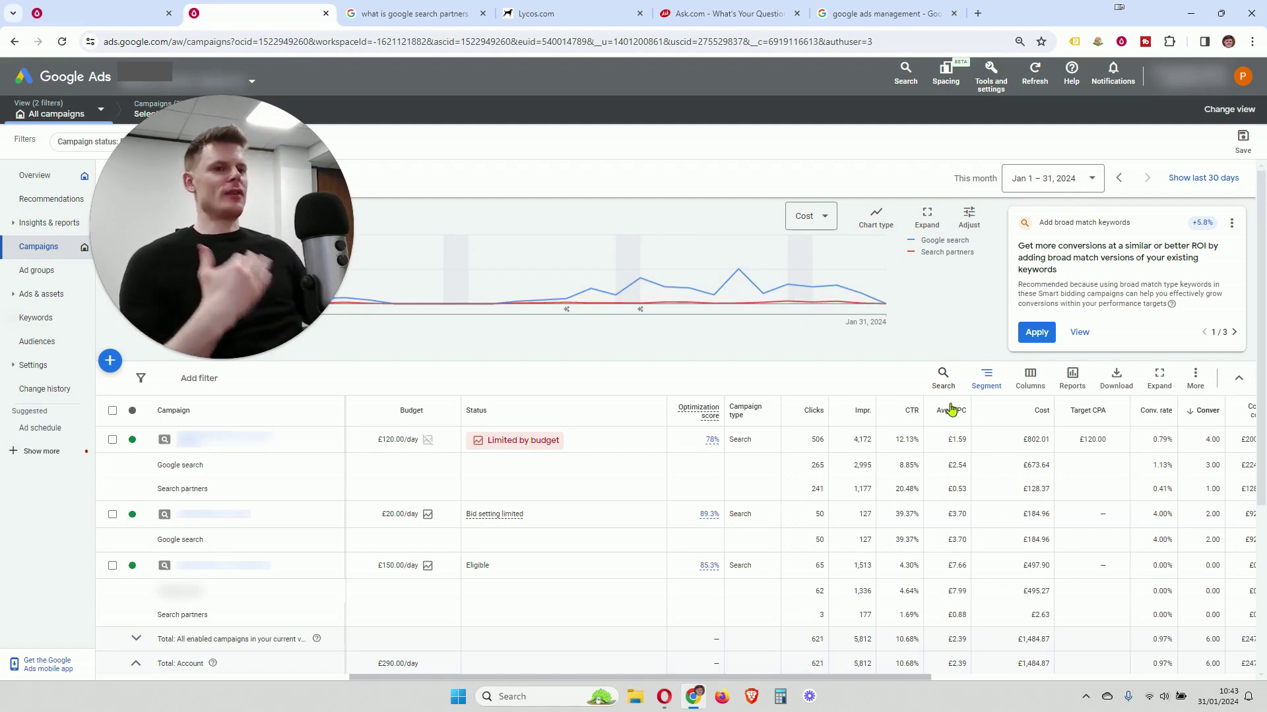
- Compare conversion rate, average CPC and cost per conversion for Google search and Search partners in the second account's totals
scroll(976, 475, down, 4)
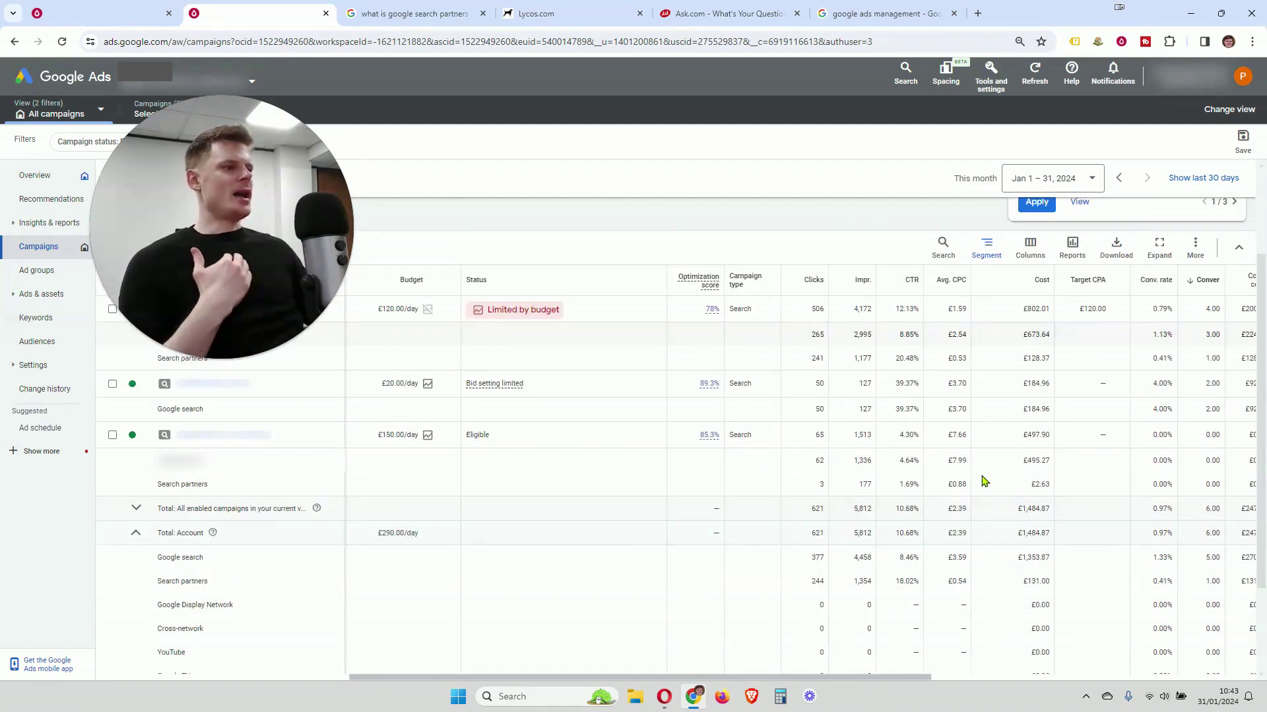
click(136, 407)
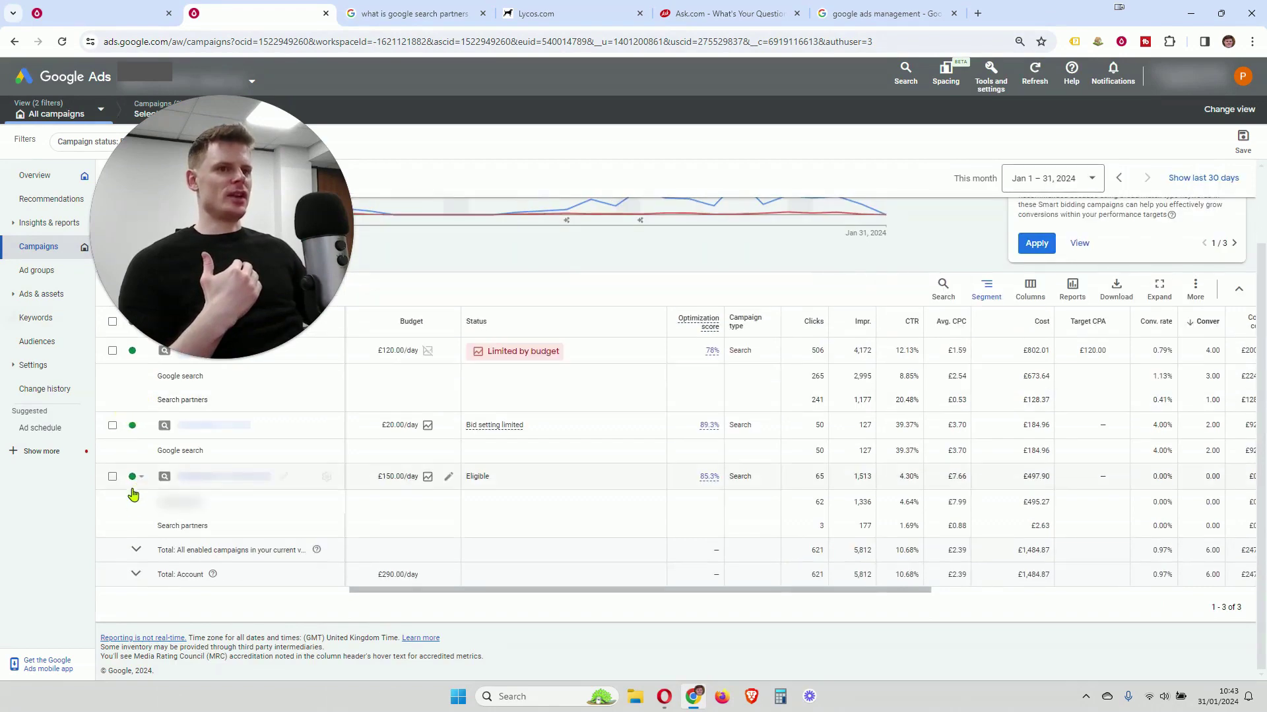
click(137, 573)
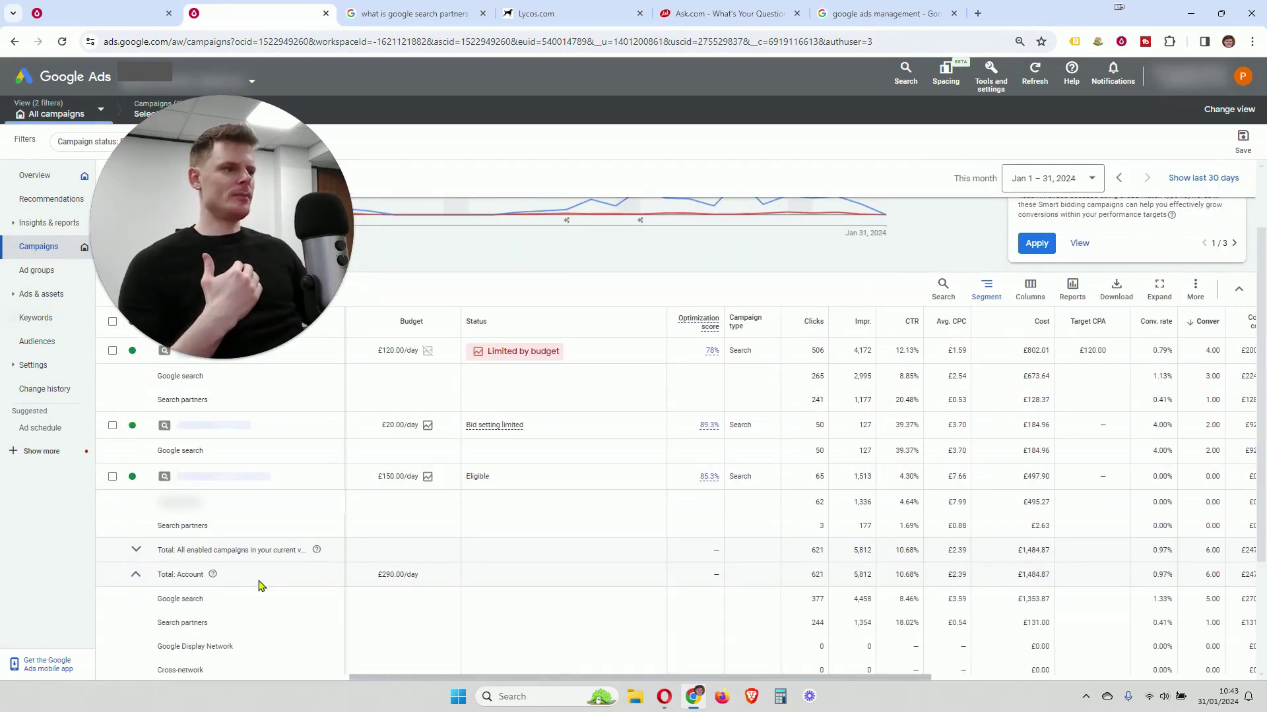
scroll(446, 588, down, 2)
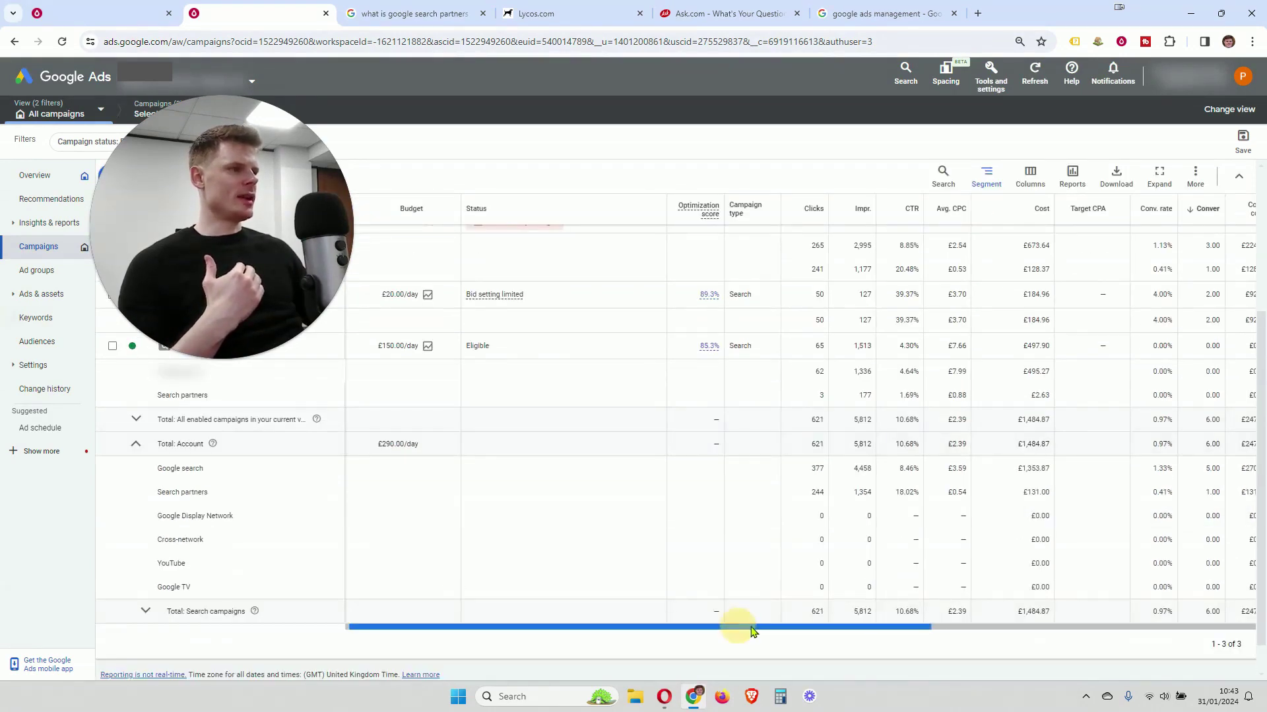
drag(739, 630, 913, 636)
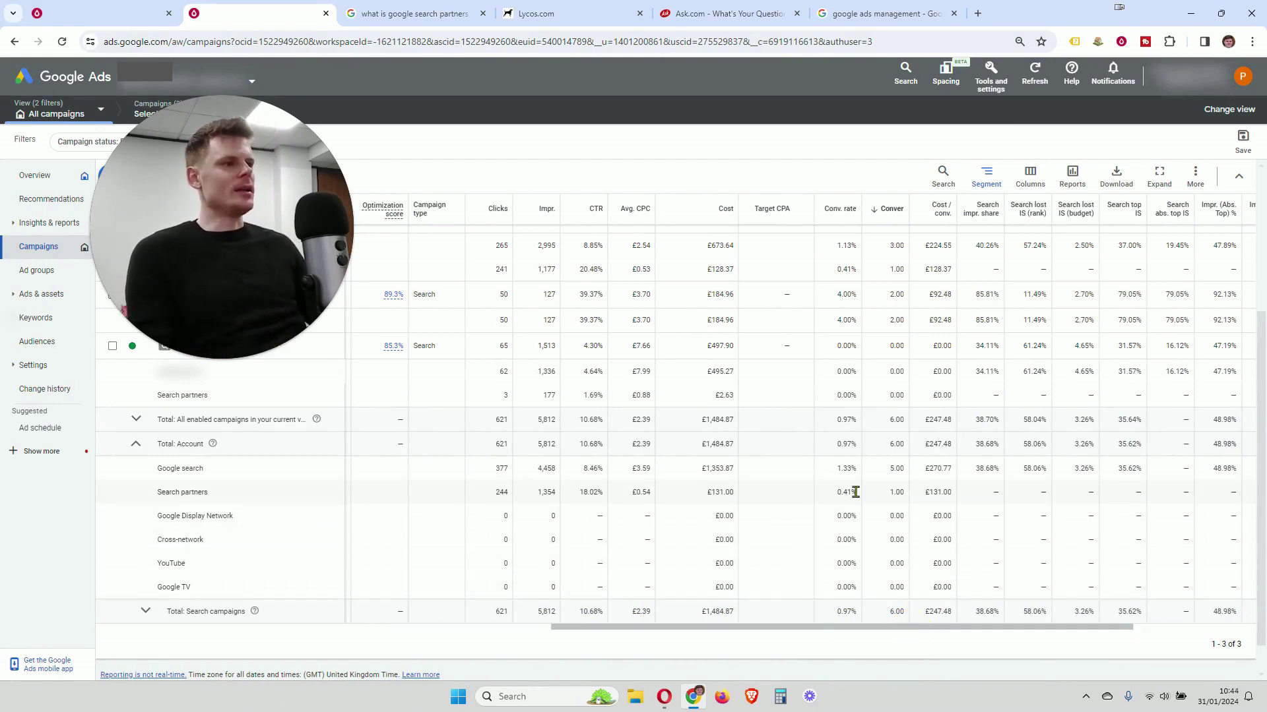
drag(859, 495, 835, 492)
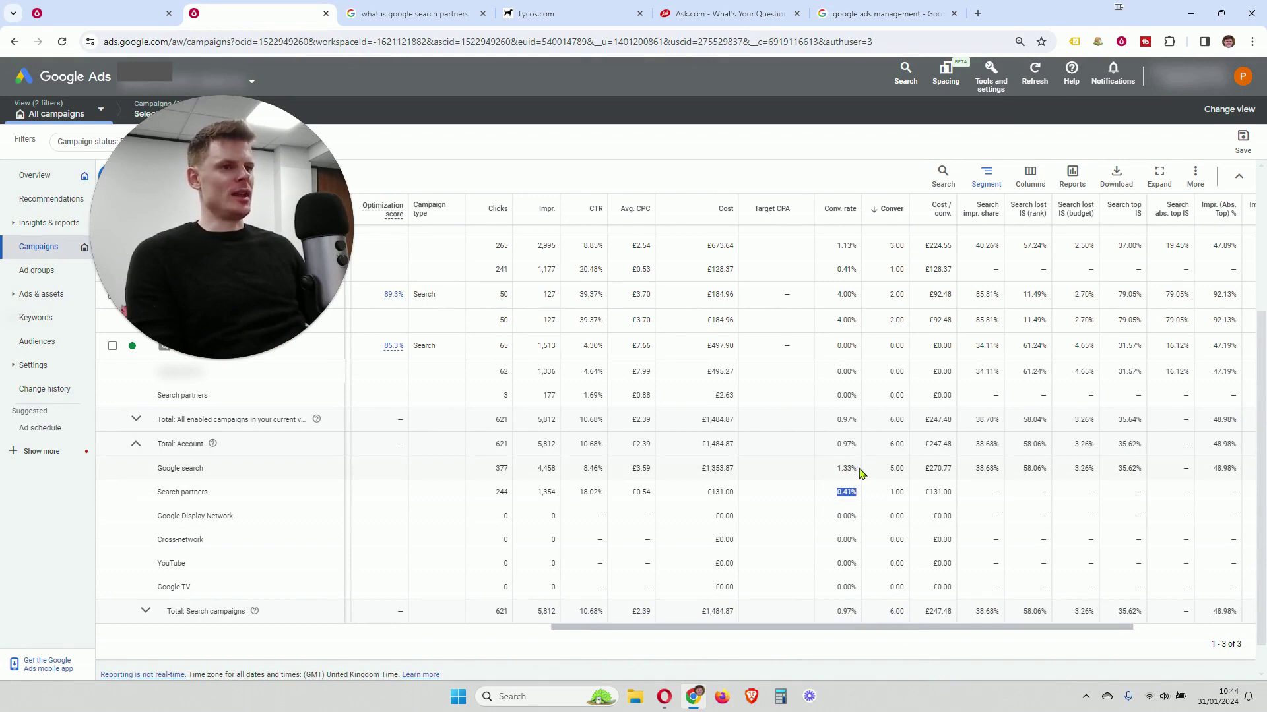
drag(859, 468, 835, 470)
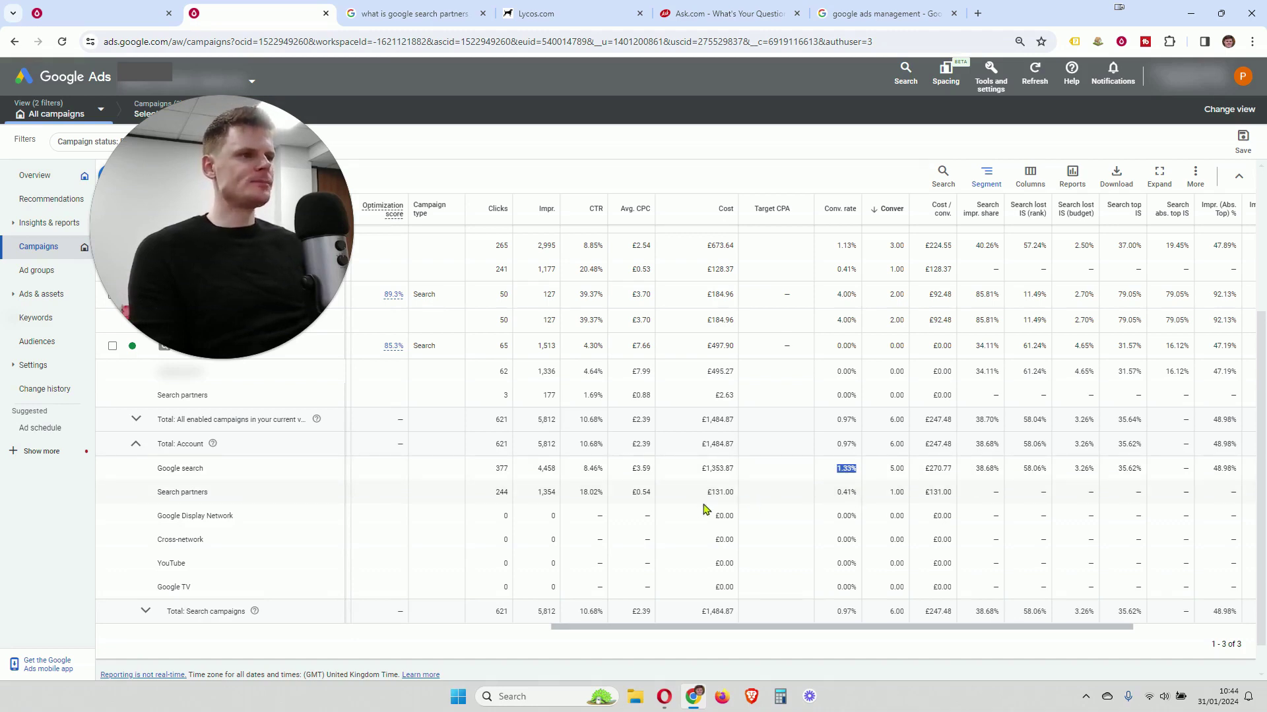
click(651, 494)
drag(652, 495, 623, 494)
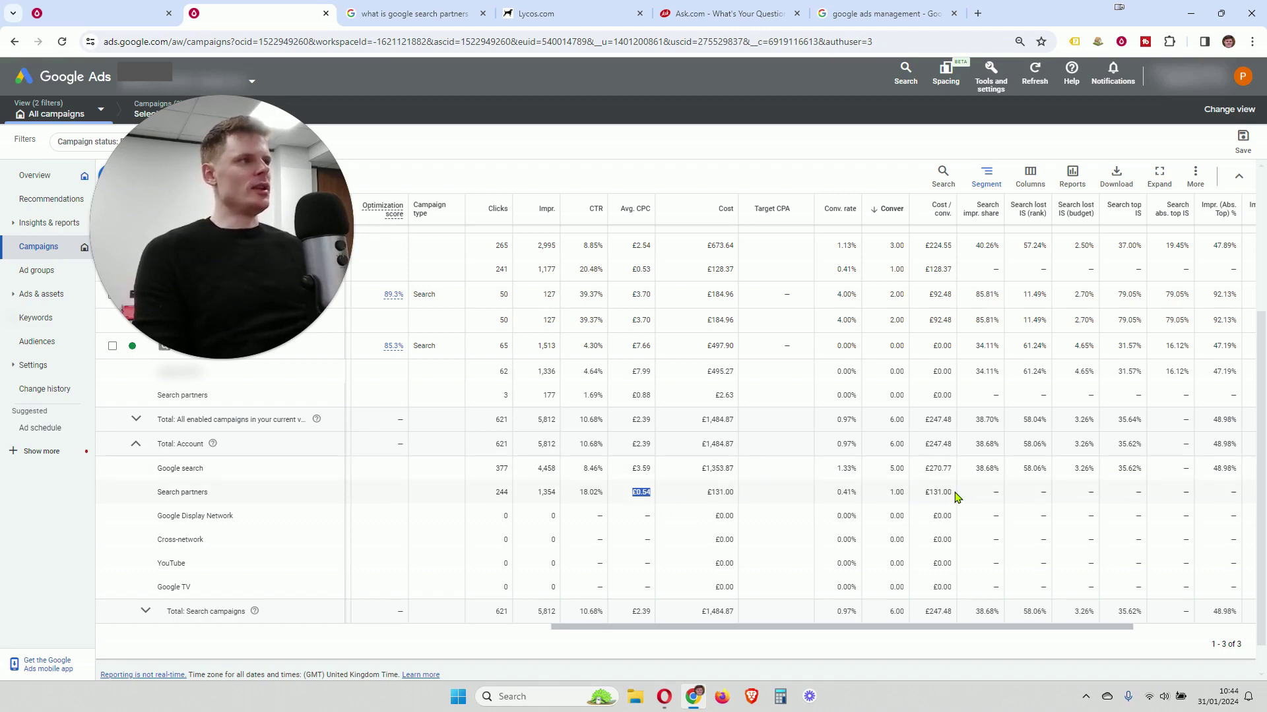
drag(956, 494, 917, 496)
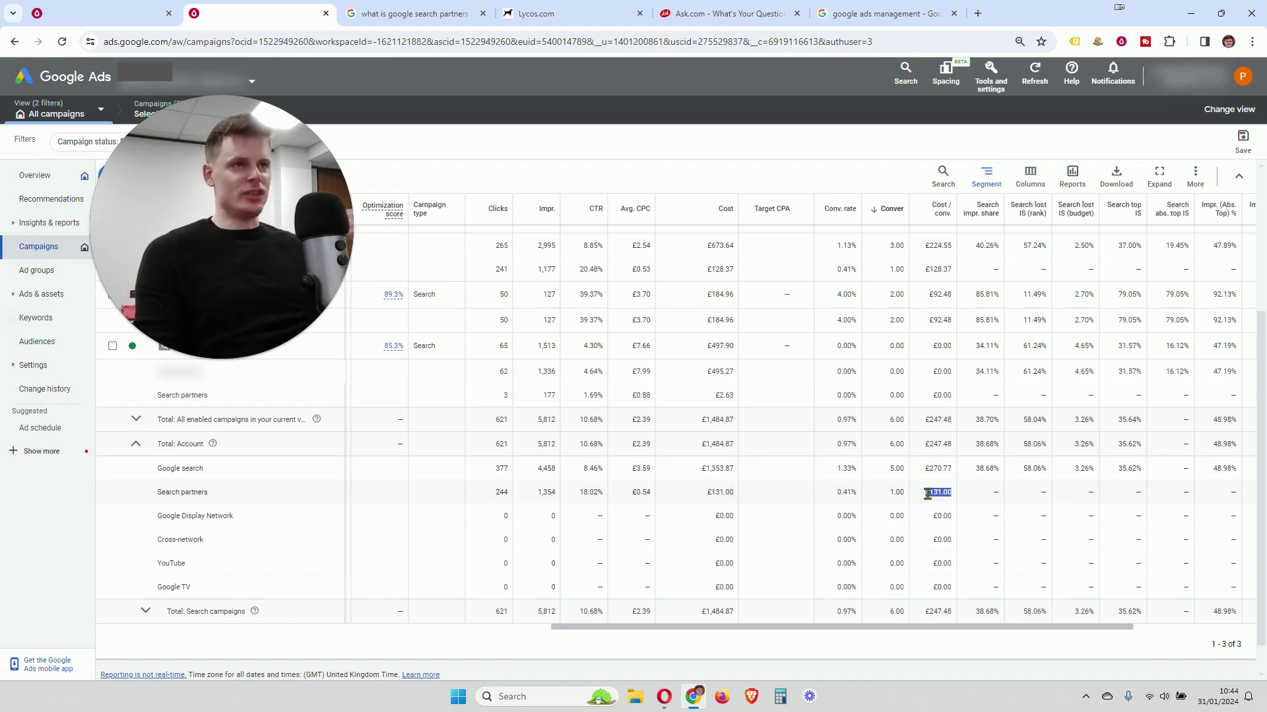
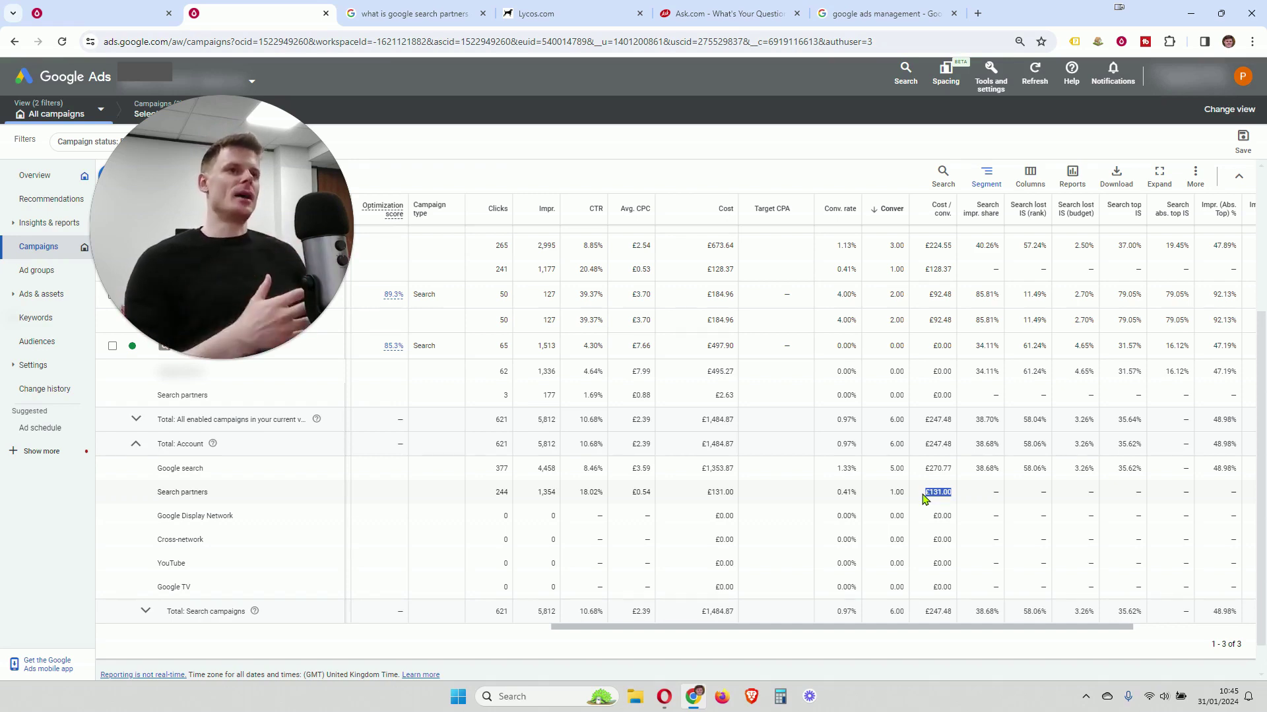
- Open the first campaign in the second account's table in a new browser tab and switch to it
drag(270, 264, 934, 289)
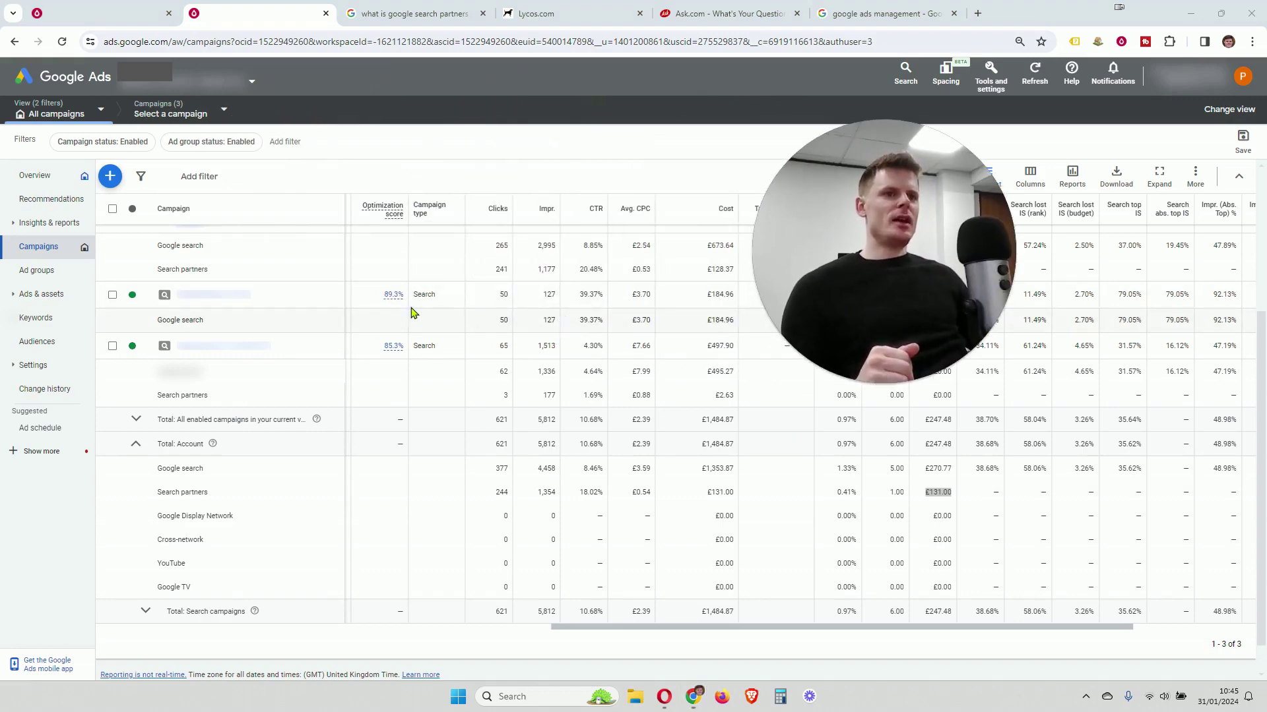
scroll(388, 346, up, 2)
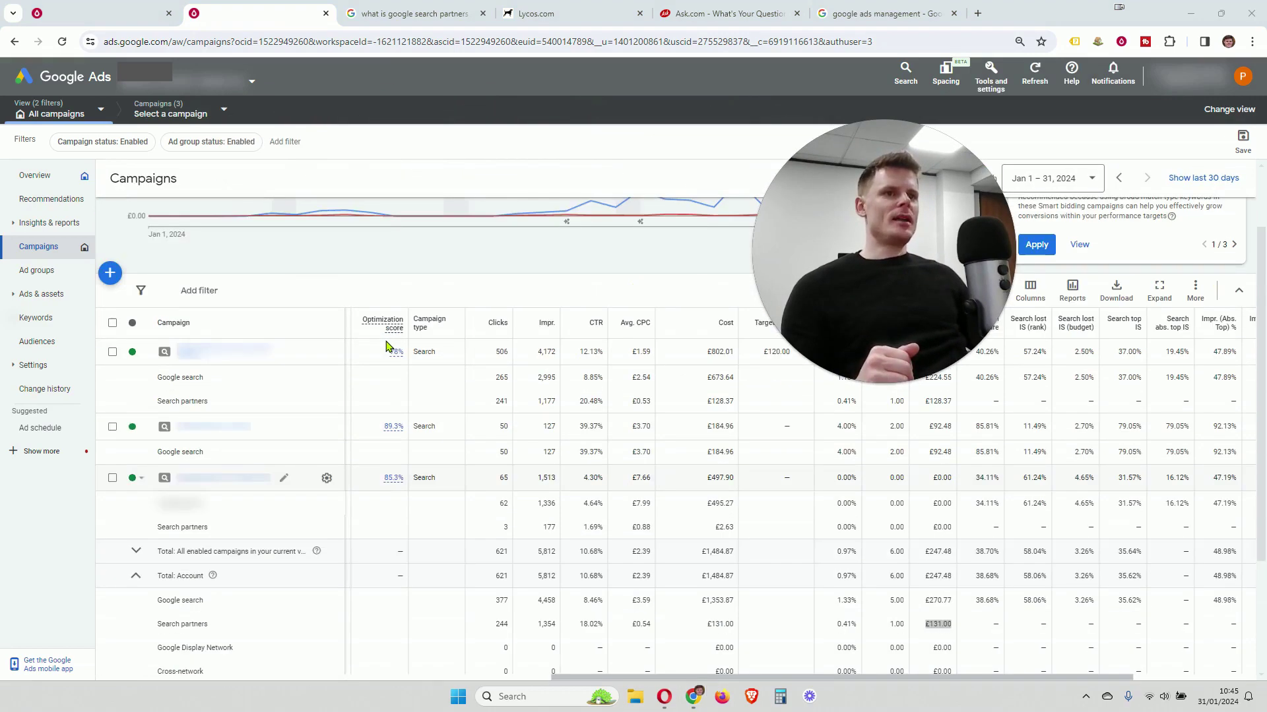
right_click(236, 352)
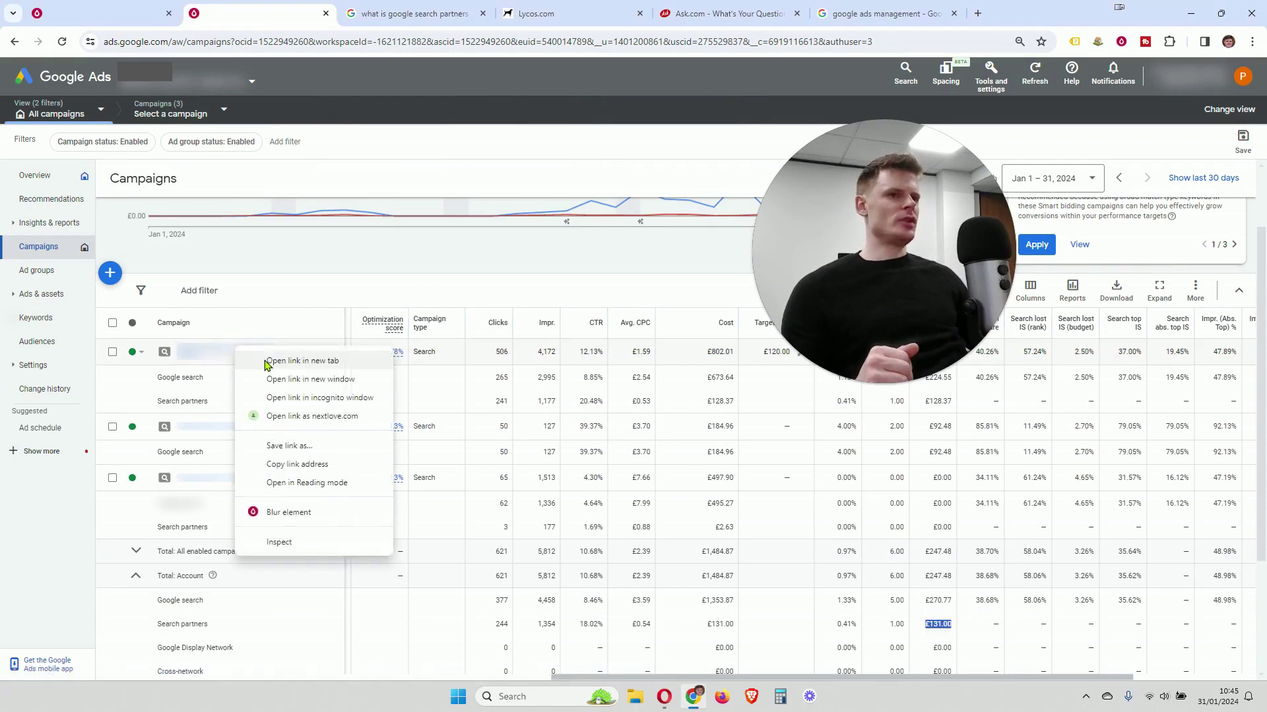
click(264, 361)
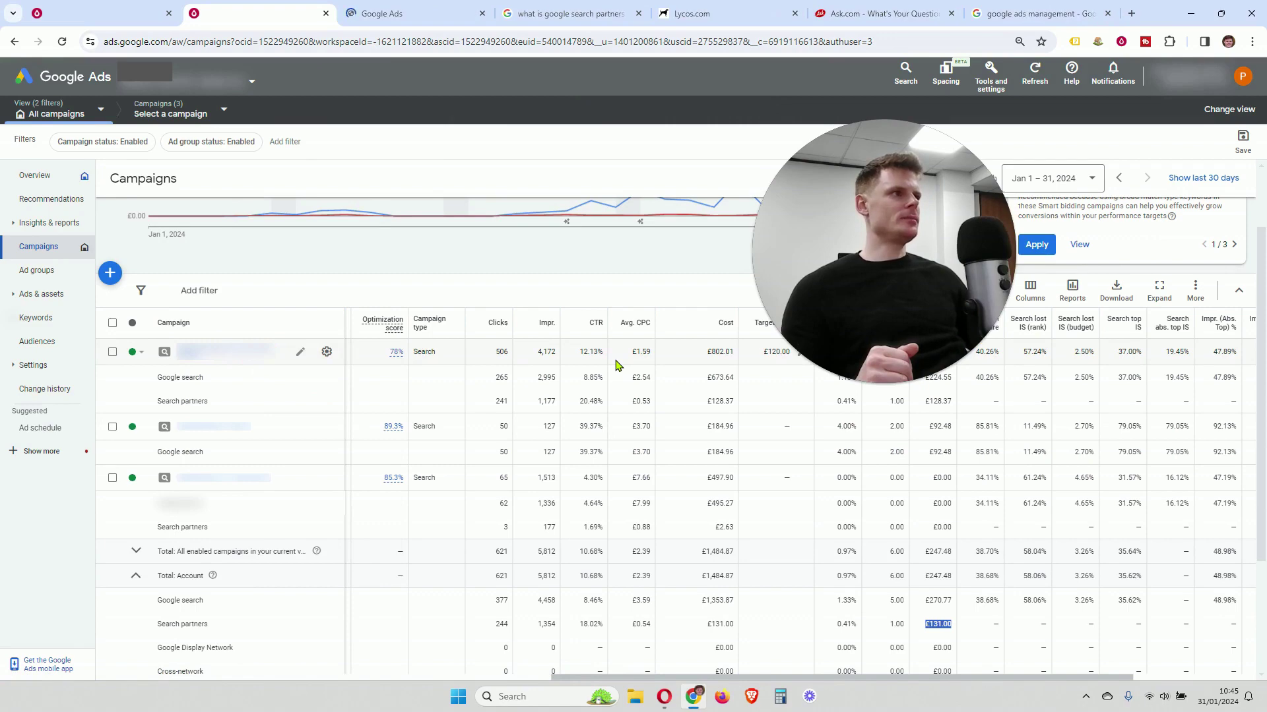
click(417, 14)
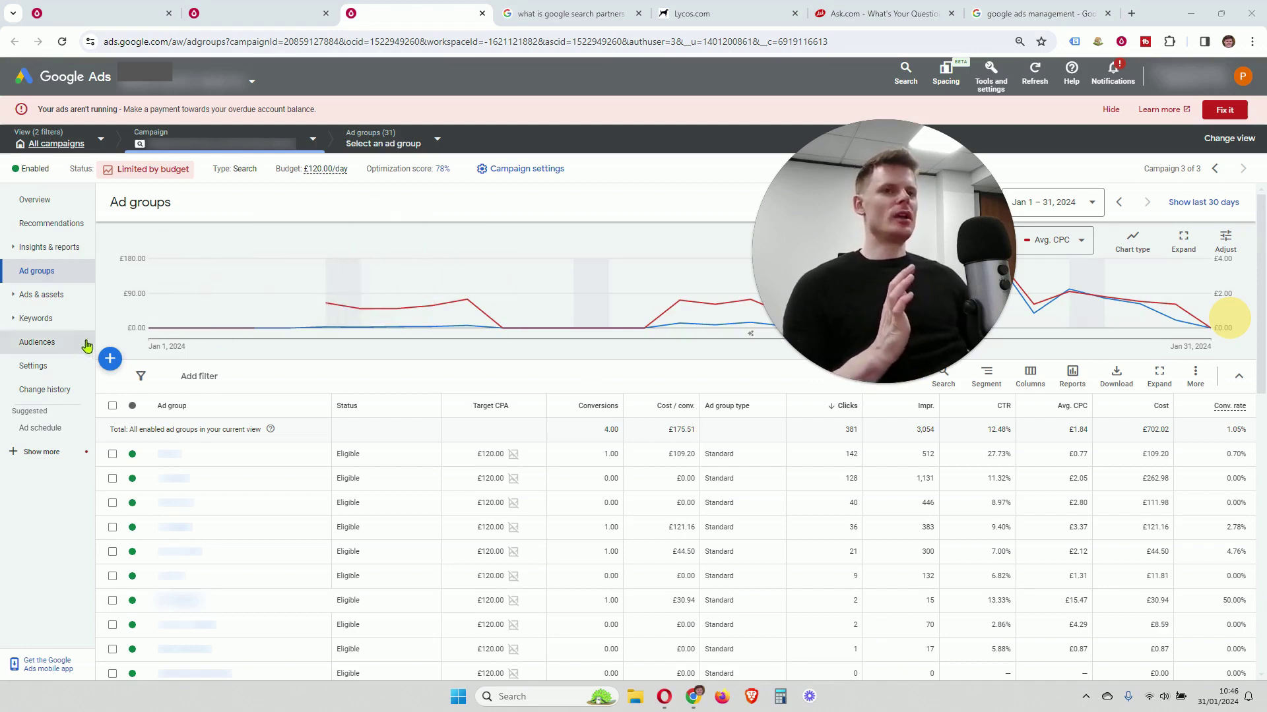
- In the campaign's Networks settings, turn off Include Google search partners
click(52, 368)
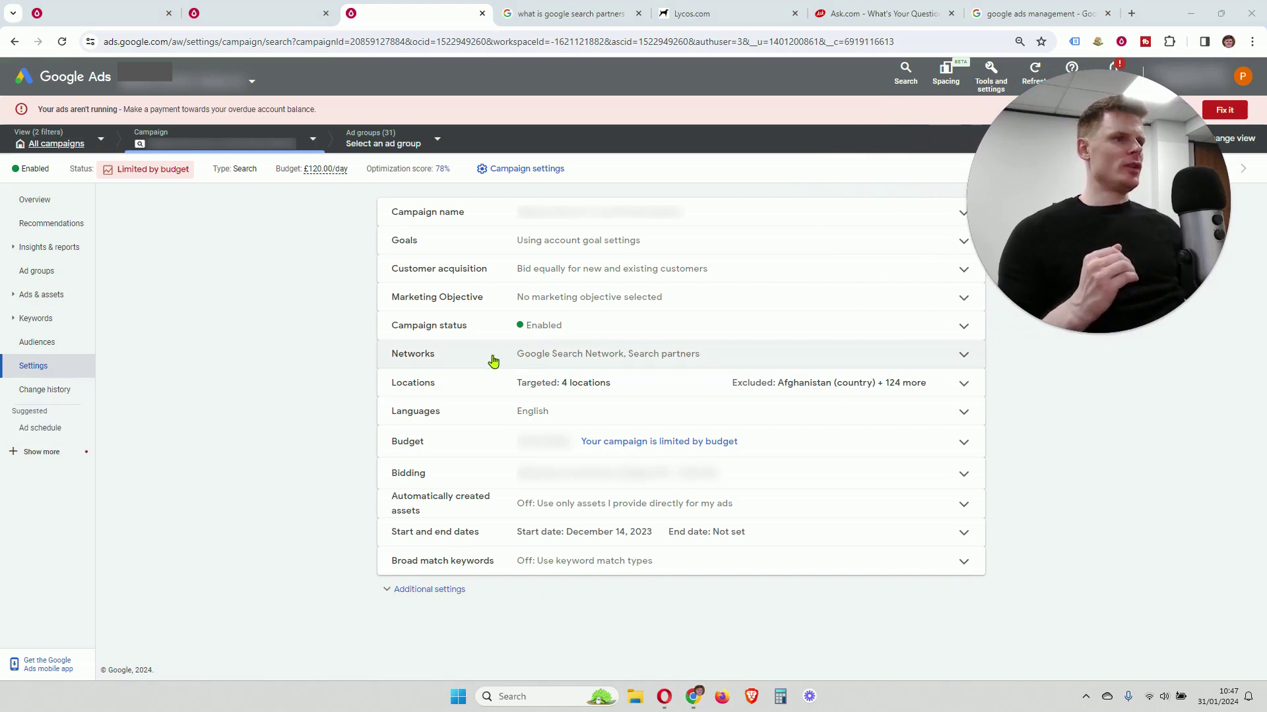
click(965, 354)
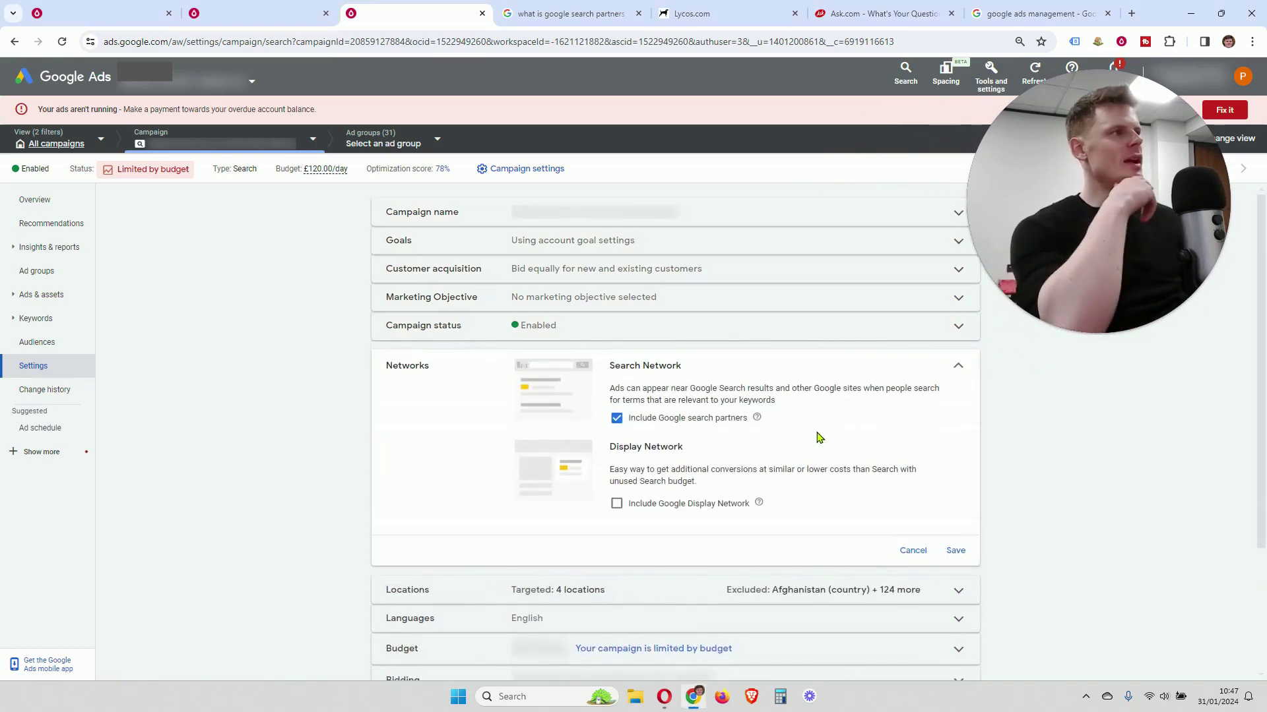
click(616, 422)
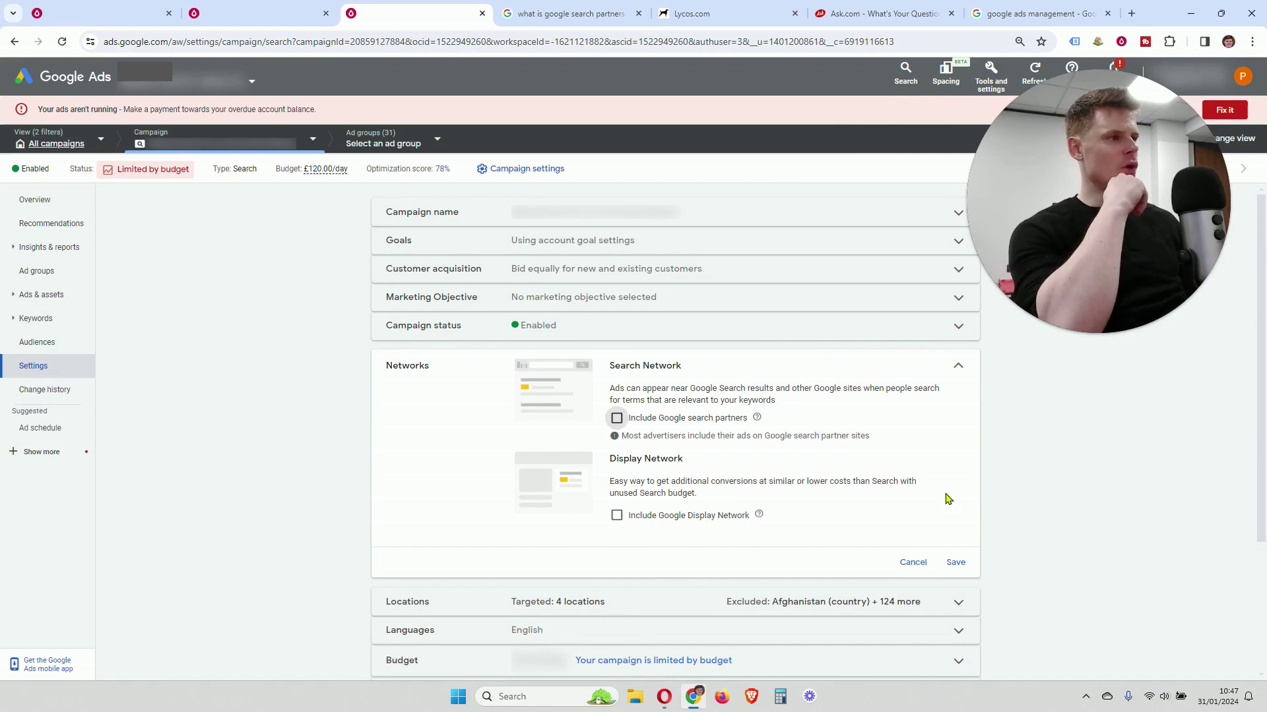